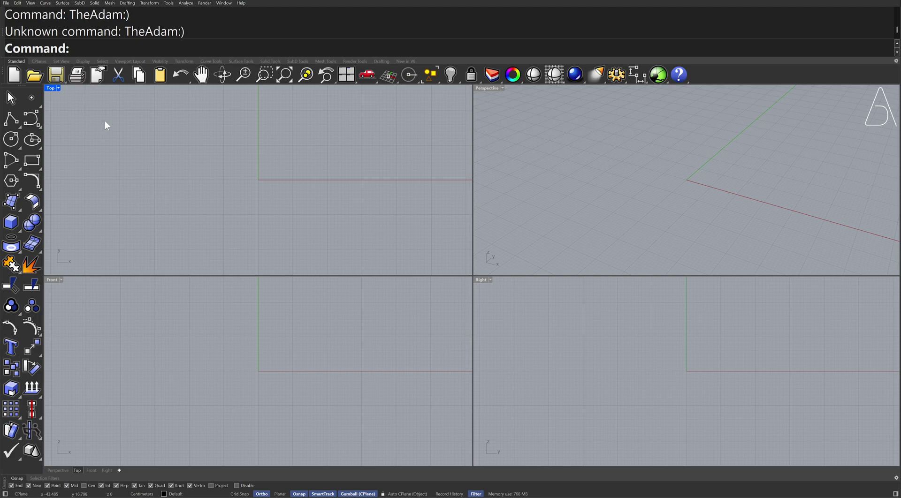
Start a new model from the Small Objects – Centimeters template and maximize the Top view
click(18, 80)
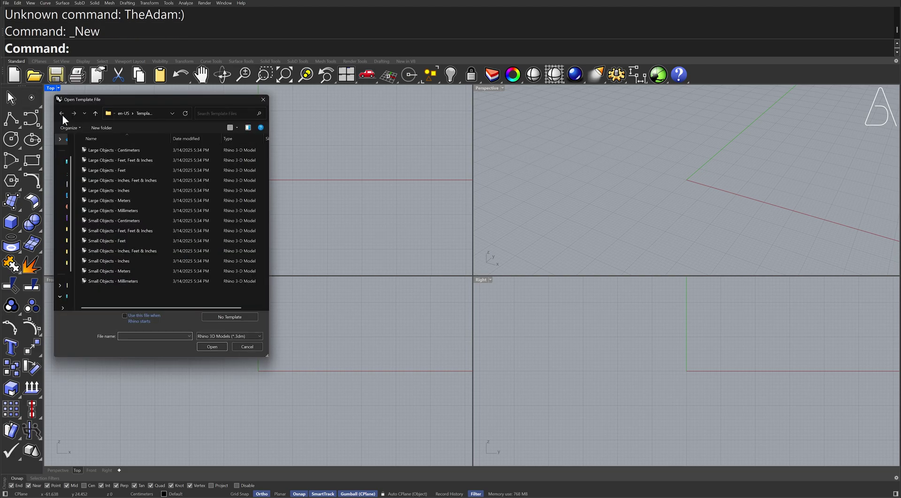
double_click(151, 218)
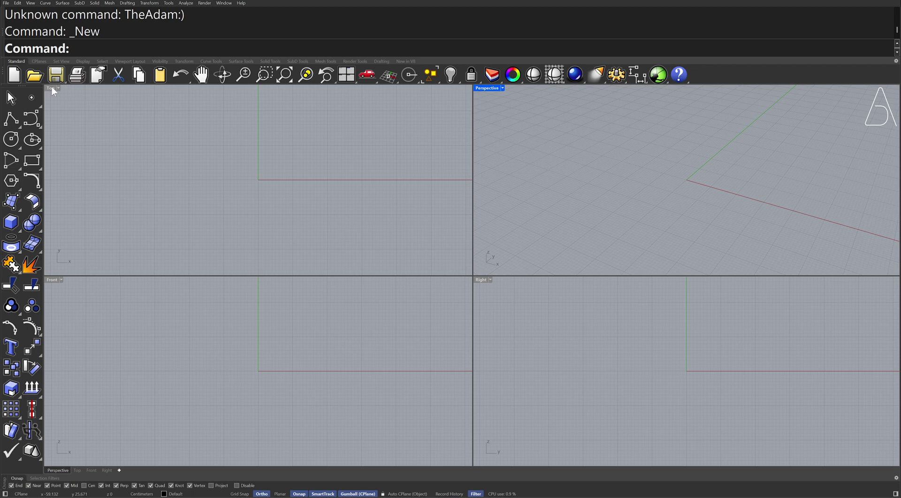
double_click(51, 87)
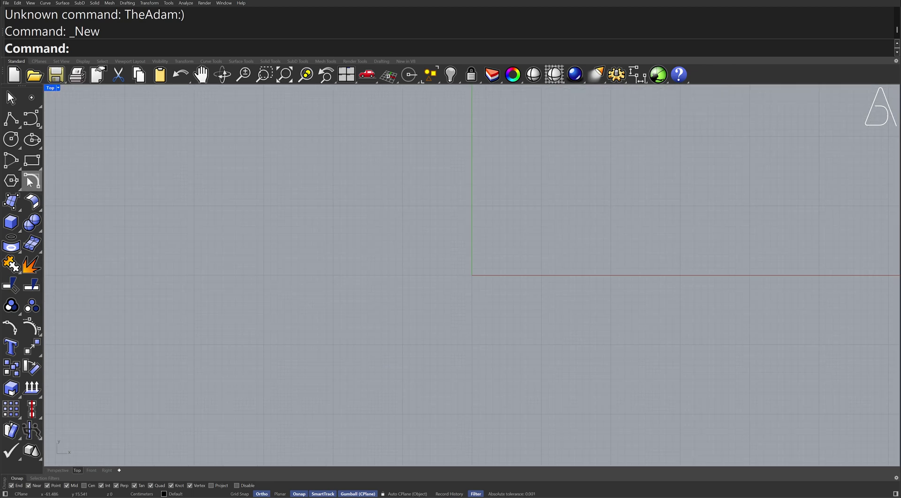
Draw a 3-sided polygon centred at the origin (0) with radius 3
click(10, 186)
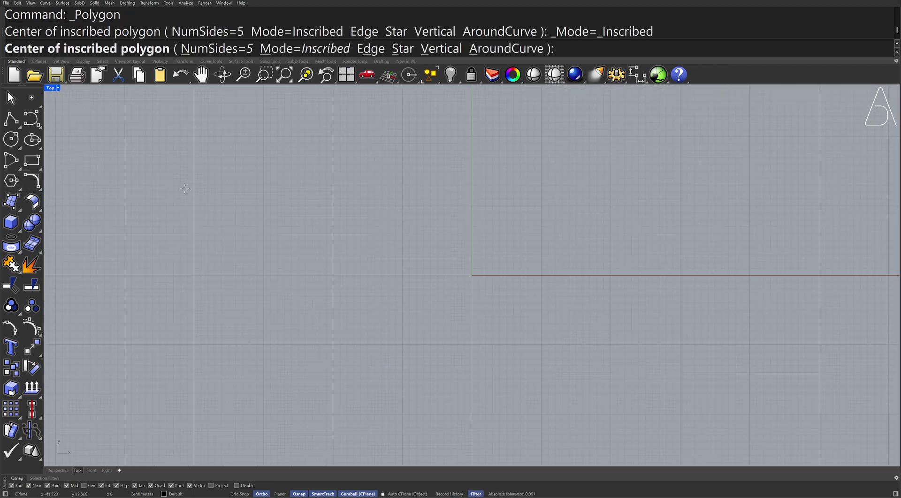
text(3)
key(Return)
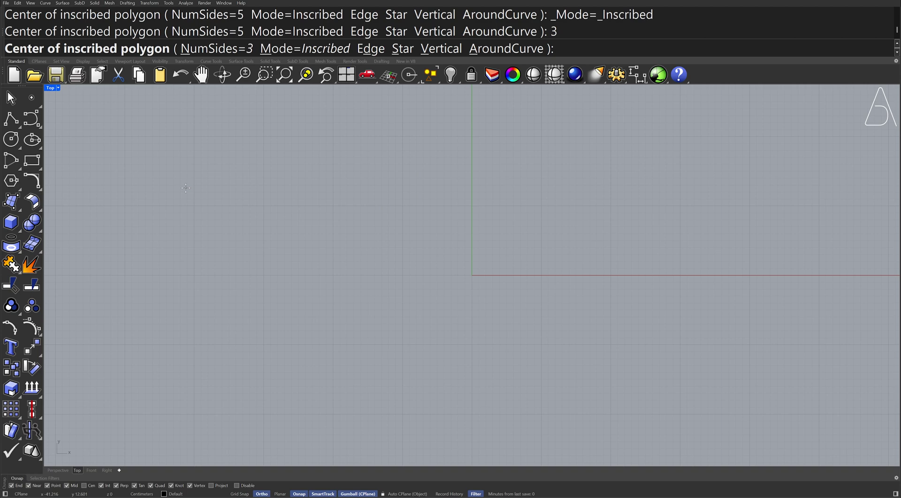
text(0)
key(Return)
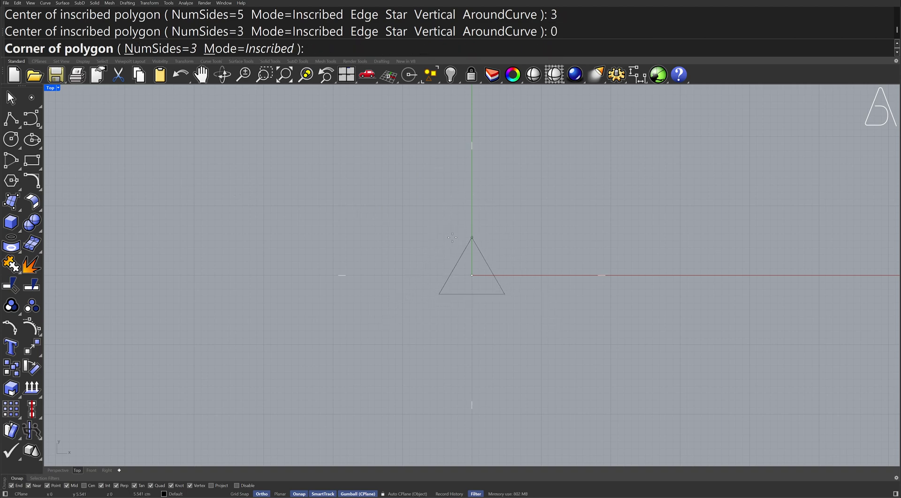
text(3)
key(Return)
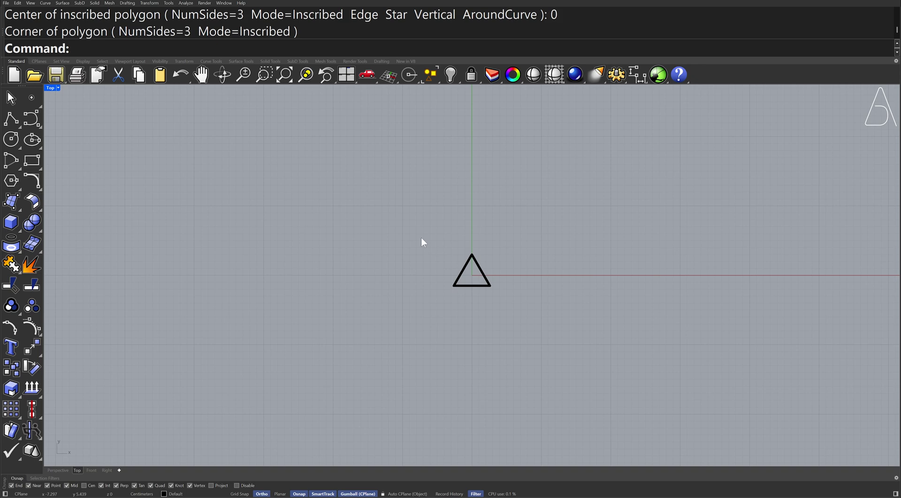
Offset the small triangle outward twice at distance 6, making two larger nested triangles
click(41, 190)
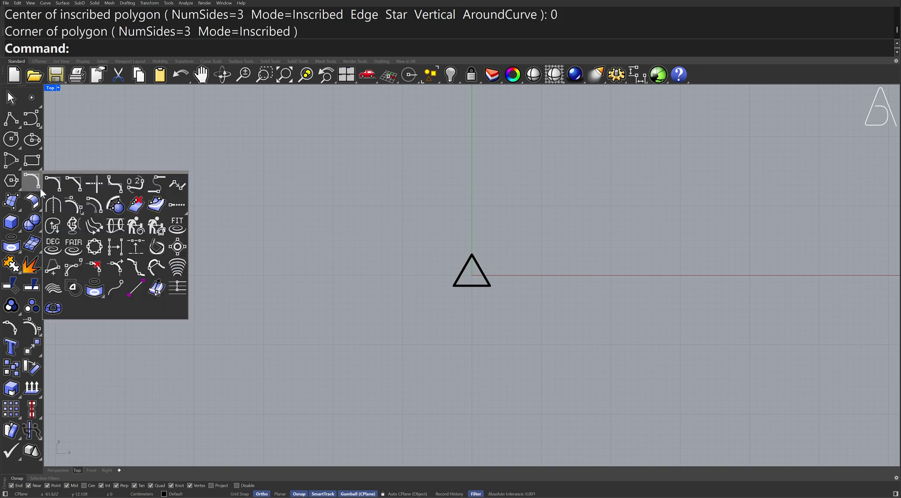
click(91, 210)
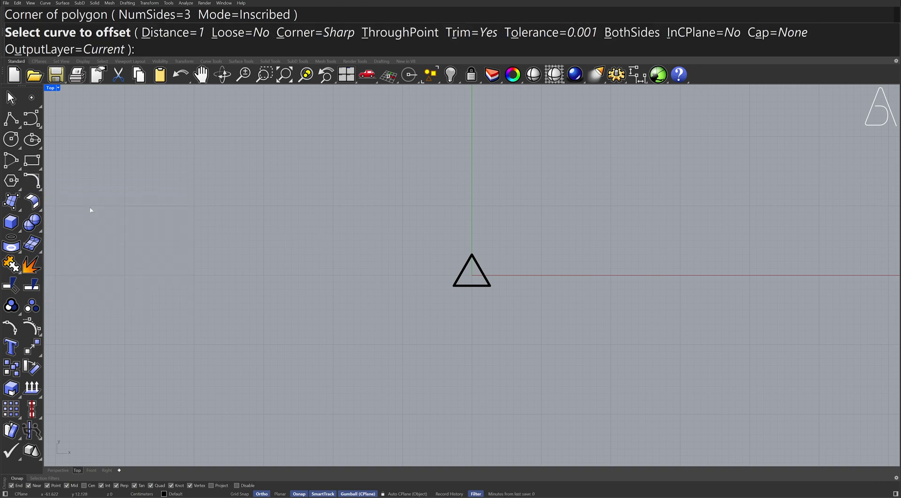
text(6)
key(Return)
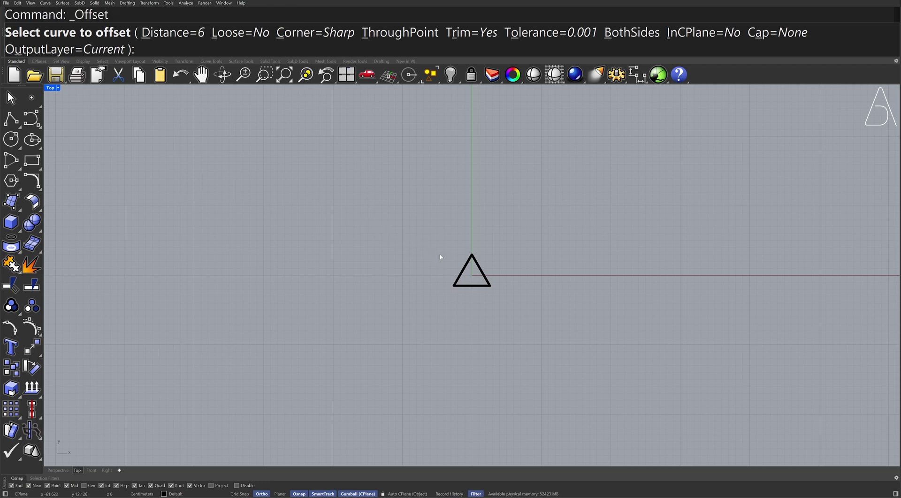
click(465, 266)
click(445, 253)
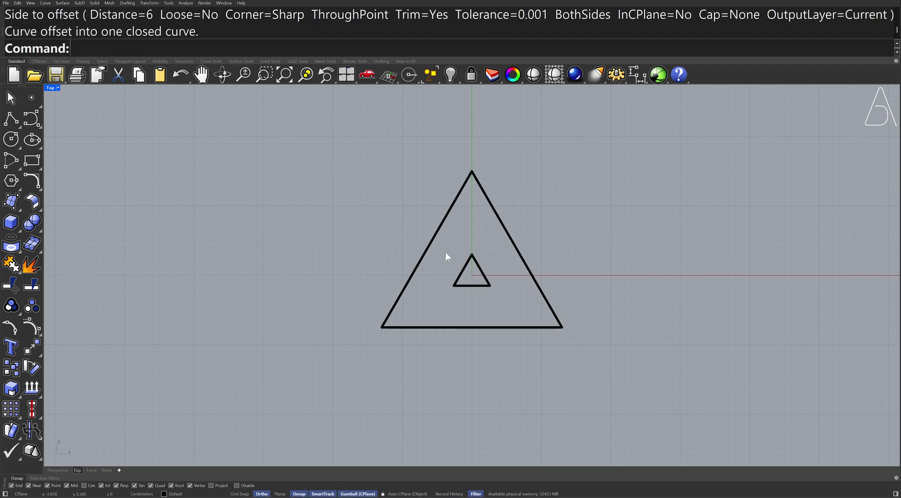
key(Return)
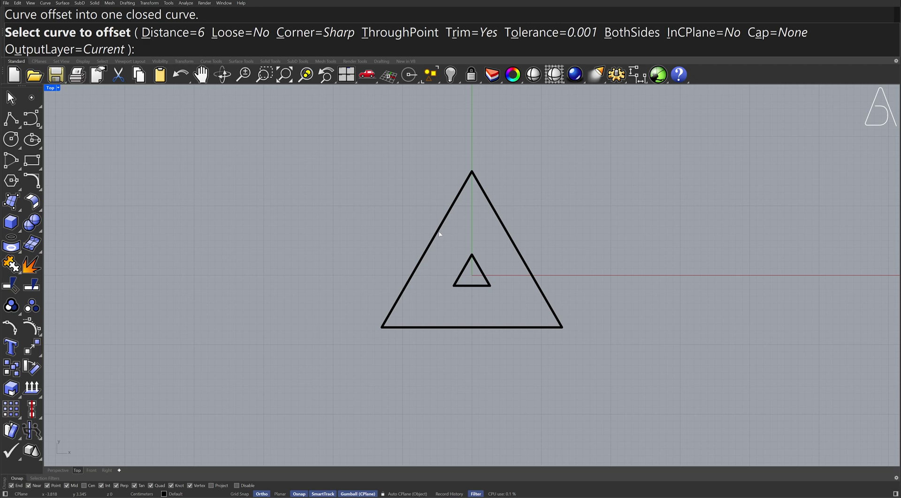
click(438, 229)
click(409, 215)
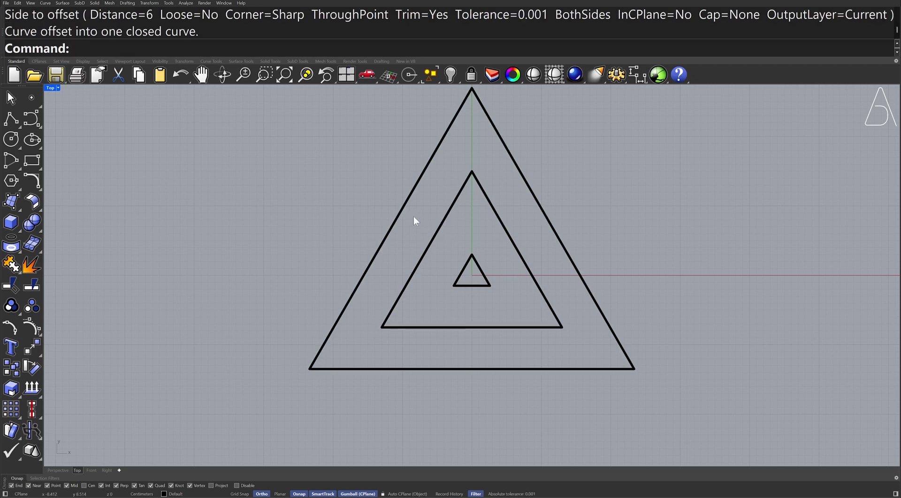
Select all three triangles and explode them into nine separate edges
right_drag(413, 216, 414, 262)
scroll(445, 300, up, 2)
scroll(438, 301, up, 1)
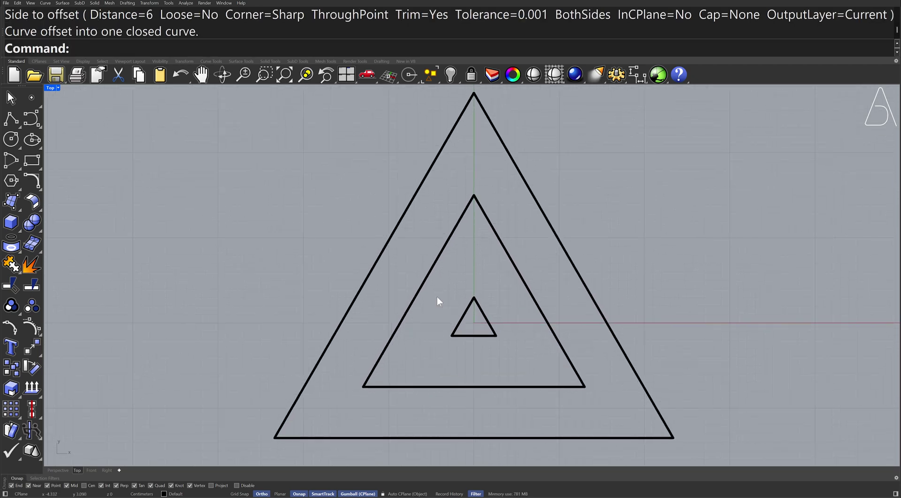
click(430, 75)
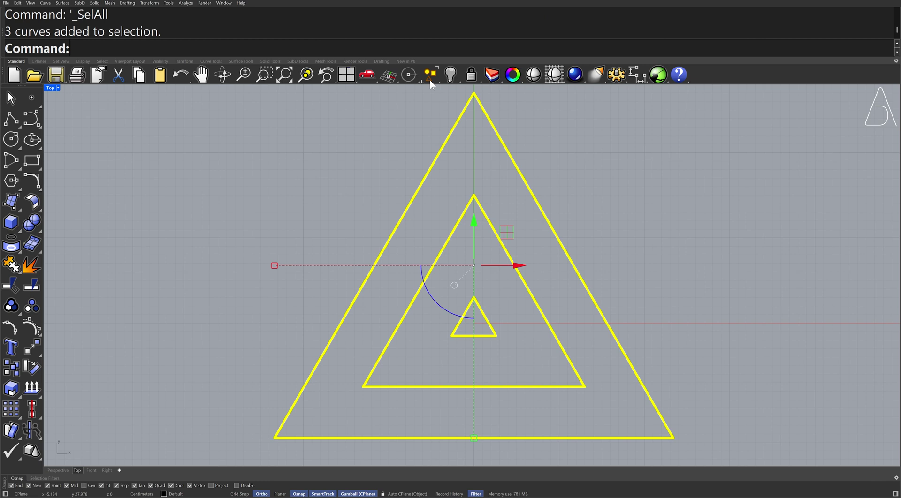
click(32, 266)
click(87, 251)
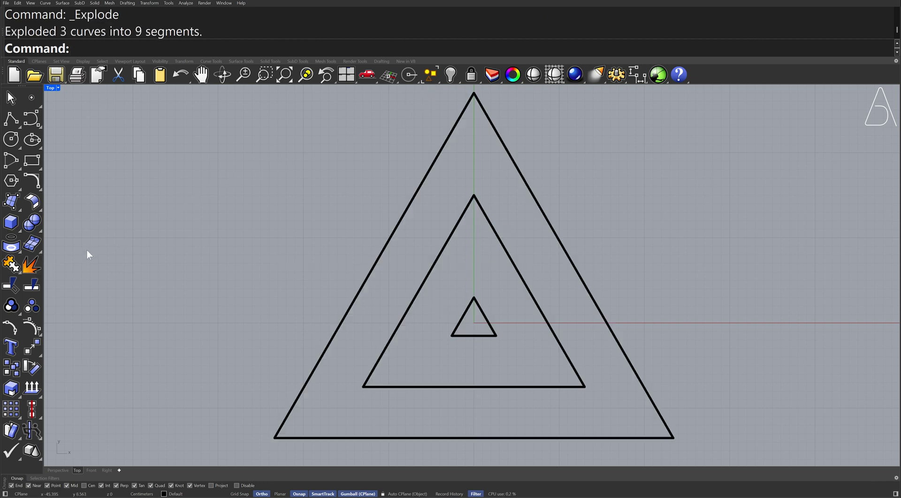
Draw a connector between the outer and middle left edges, plus a horizontal line from the small triangle's corner
click(11, 120)
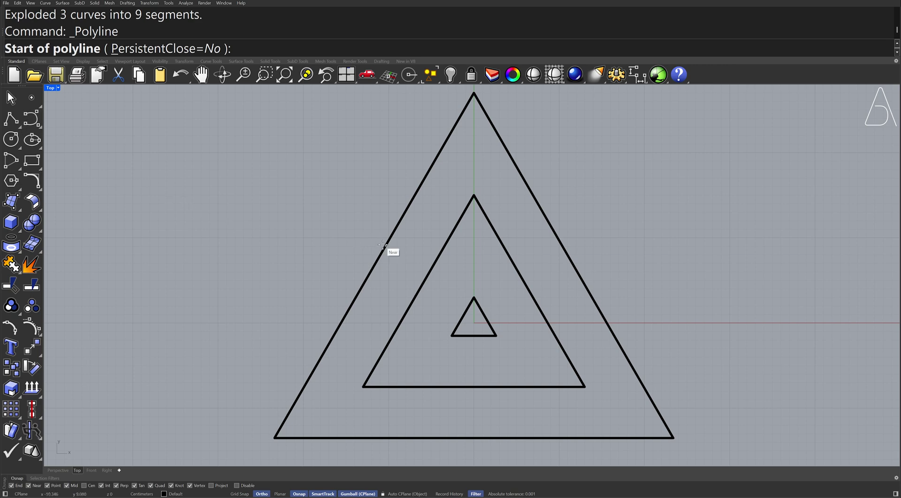
click(374, 266)
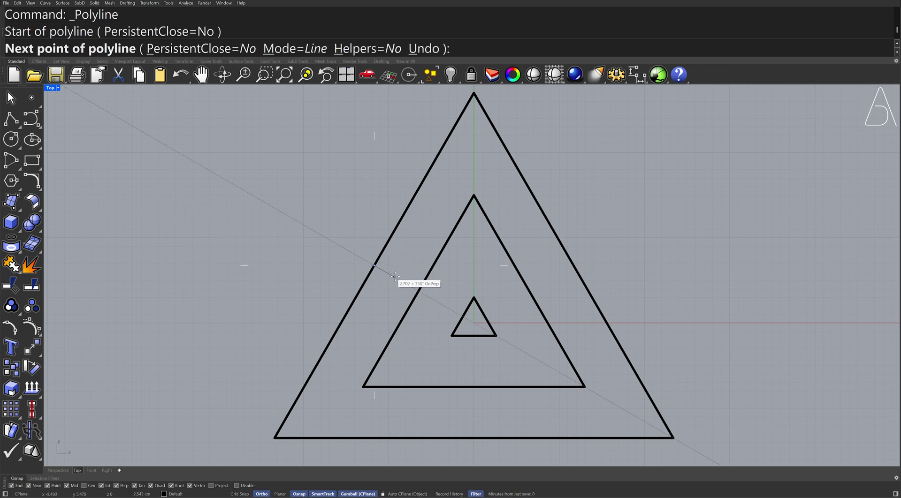
click(418, 291)
key(Return)
key(Return)
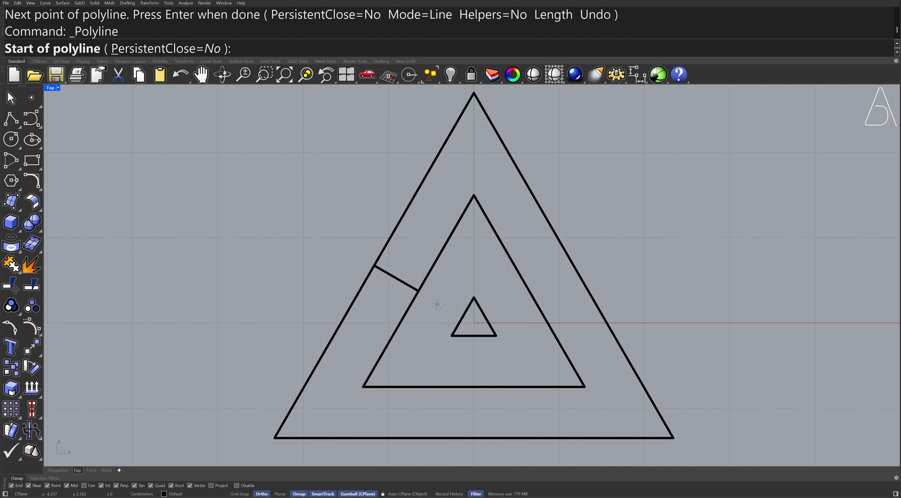
click(496, 336)
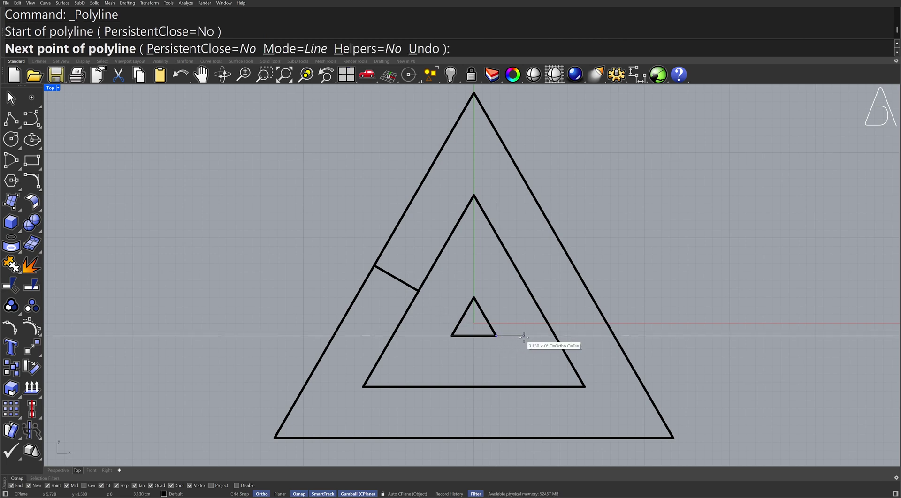
click(554, 335)
key(Return)
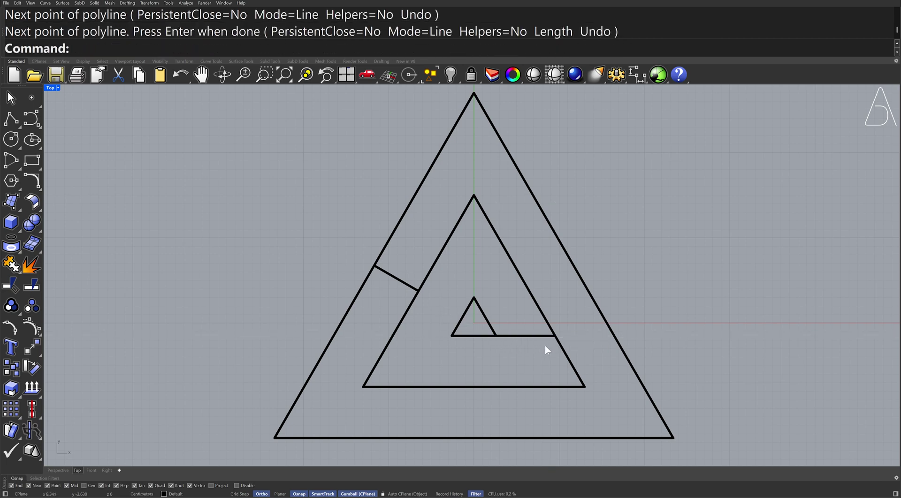
Draw a vertical line from the horizontal line's midpoint to the middle base, then delete the horizontal line
key(Return)
click(526, 336)
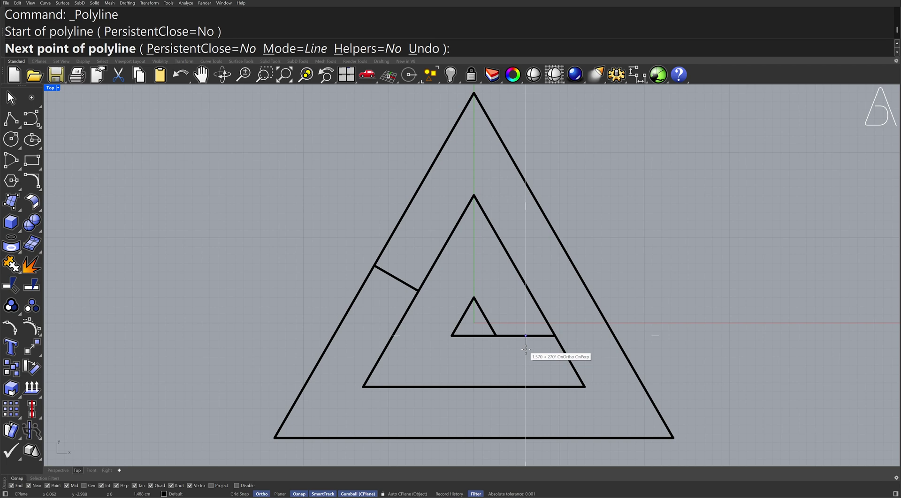
click(526, 387)
key(Return)
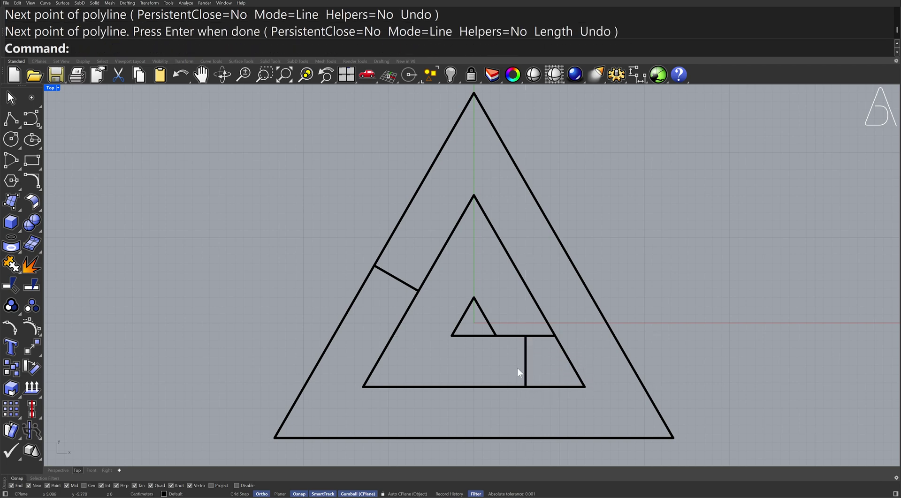
click(508, 337)
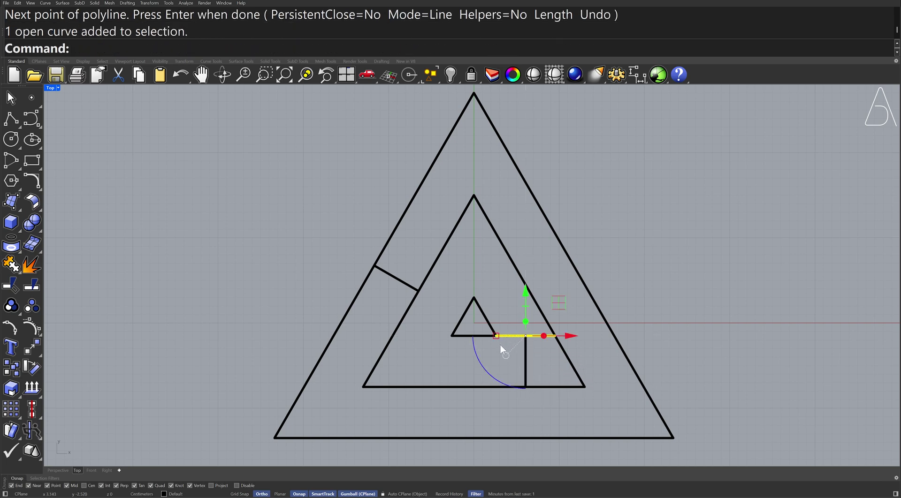
key(Delete)
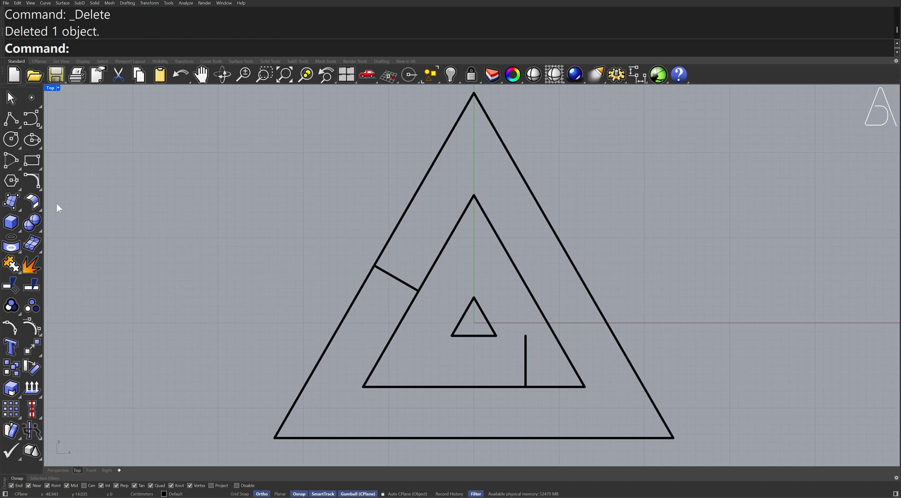
Extend the small and middle triangle bases to the vertical line and neighbouring triangle edges
click(35, 183)
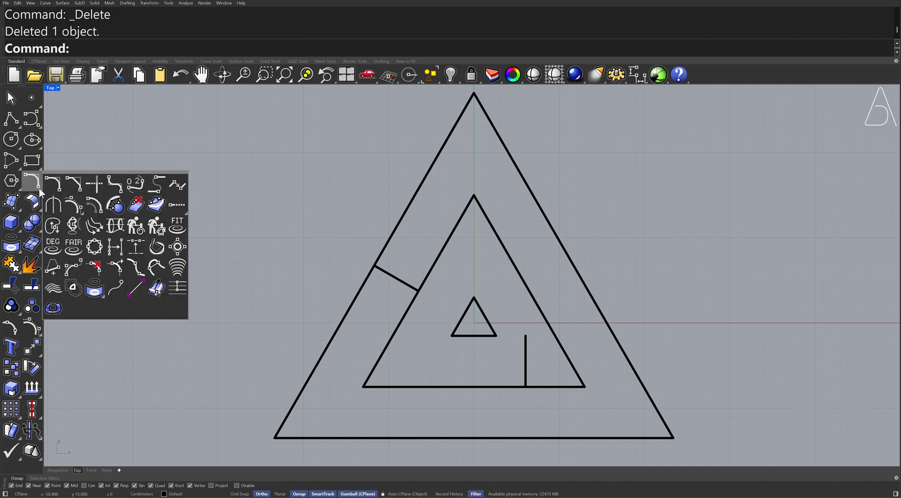
click(177, 205)
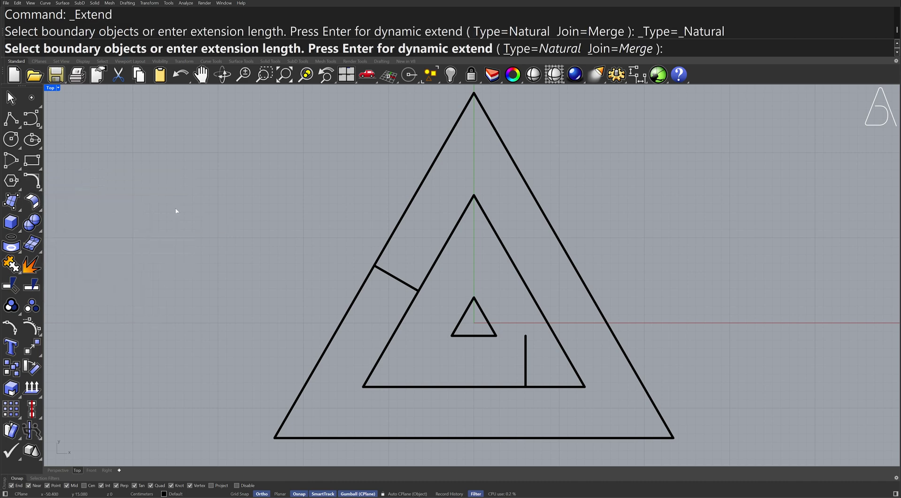
click(344, 319)
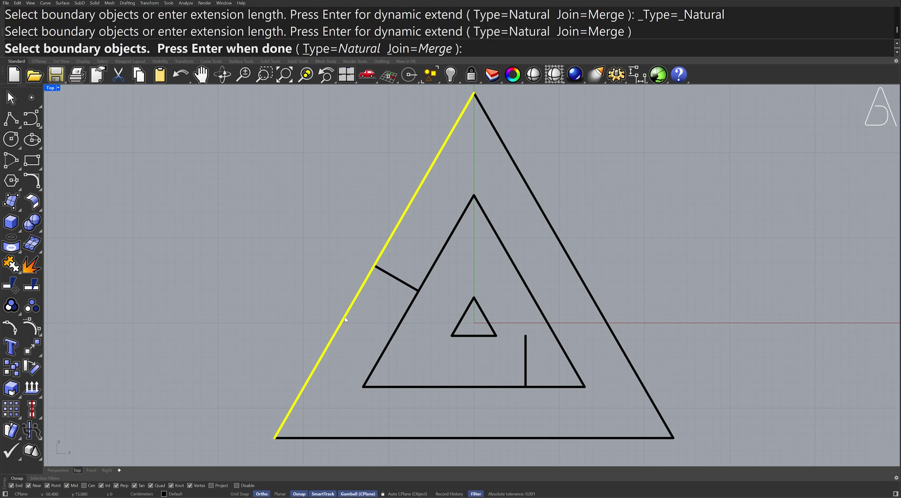
click(390, 341)
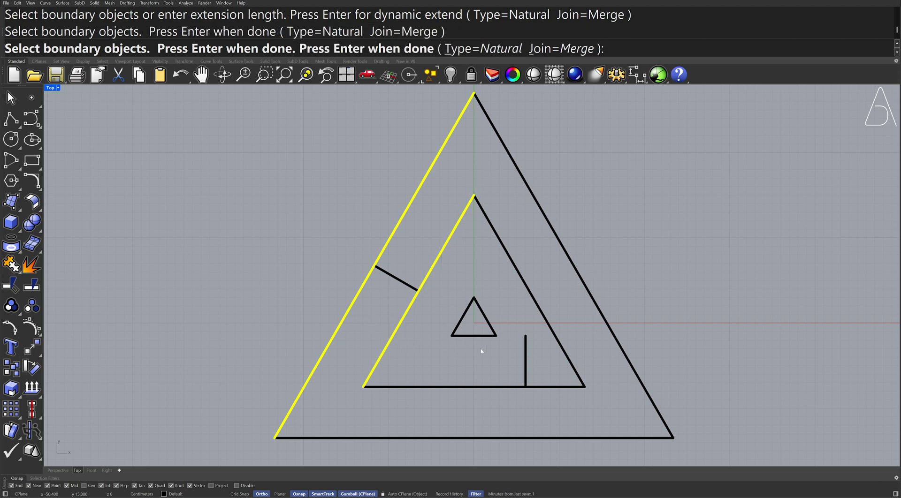
click(525, 349)
key(Return)
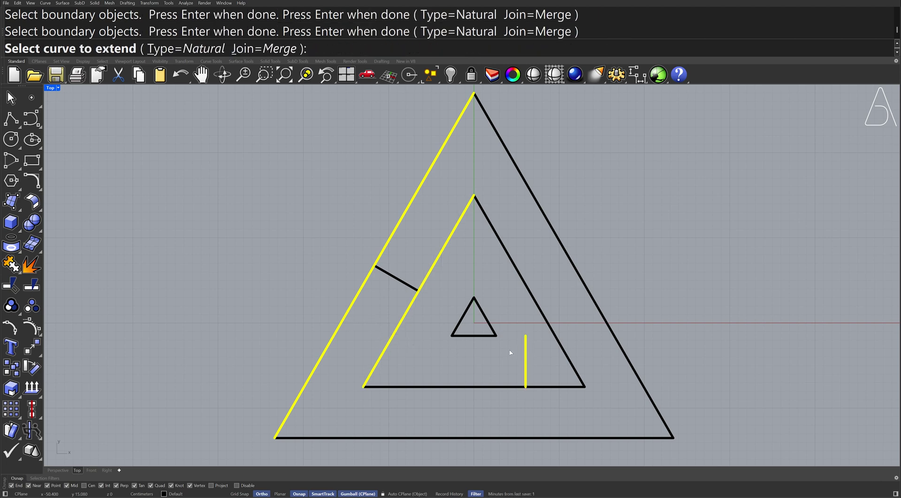
click(488, 335)
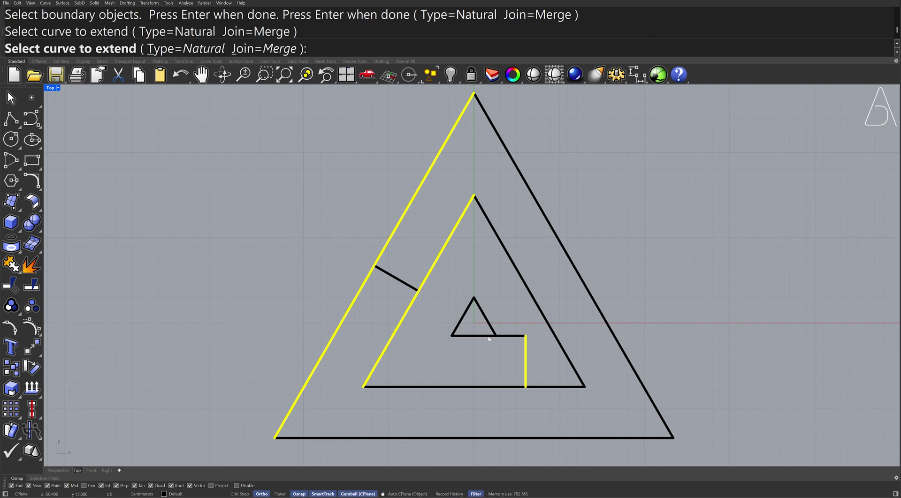
click(458, 336)
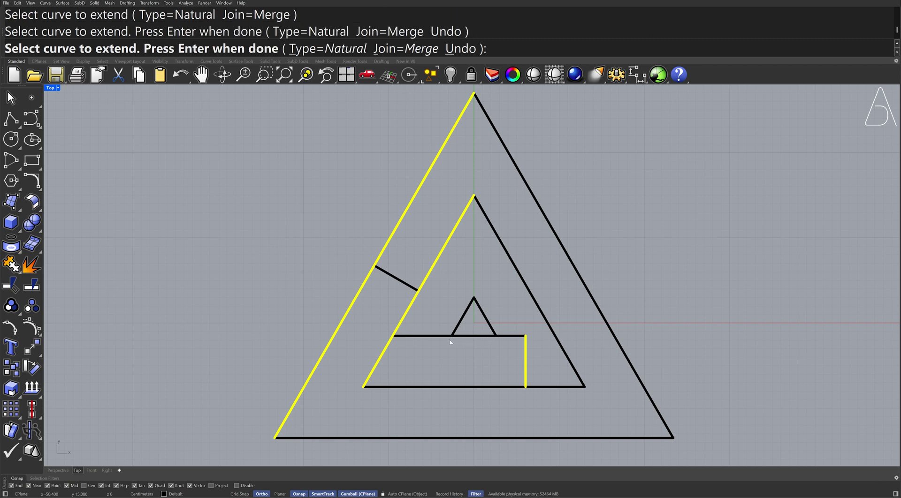
click(376, 387)
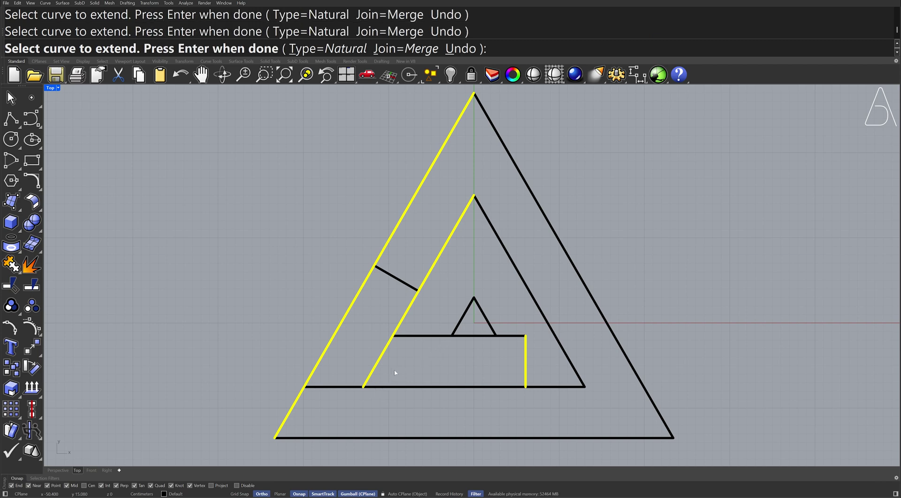
key(Return)
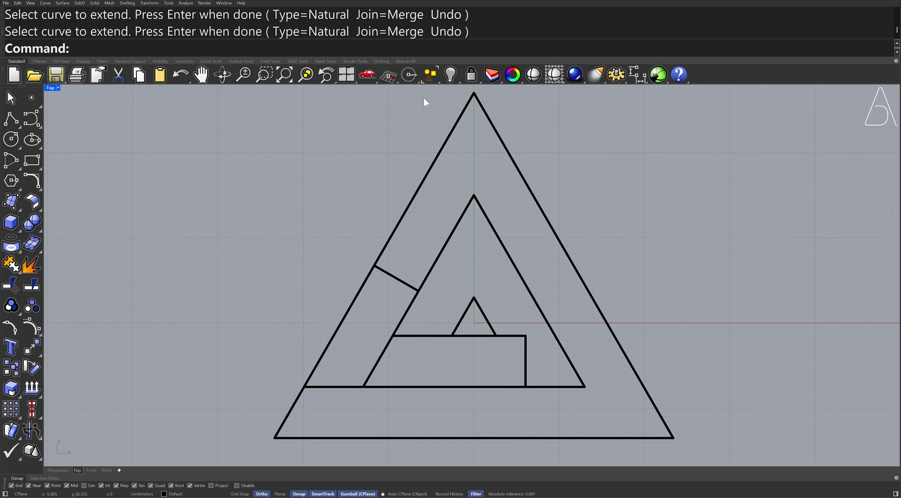
Curve-Boolean the left band and lower rectangle into one L-shaped outline, deleting all input curves
click(431, 75)
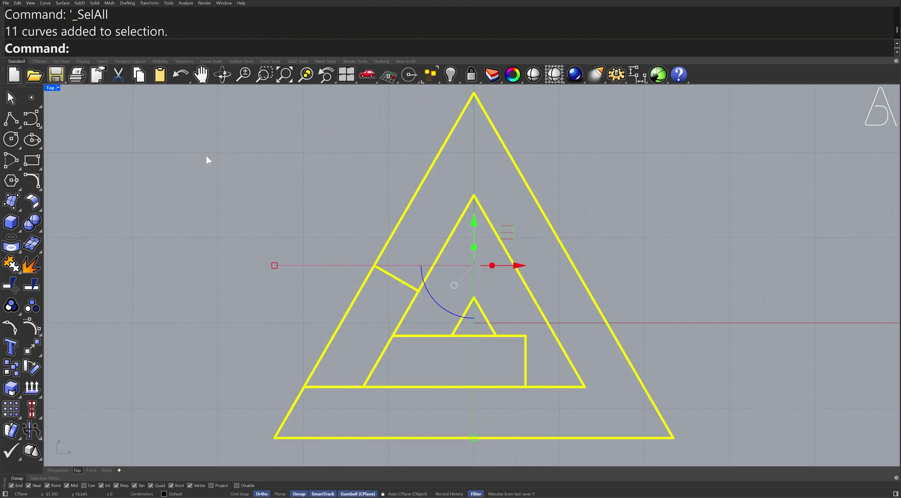
click(40, 190)
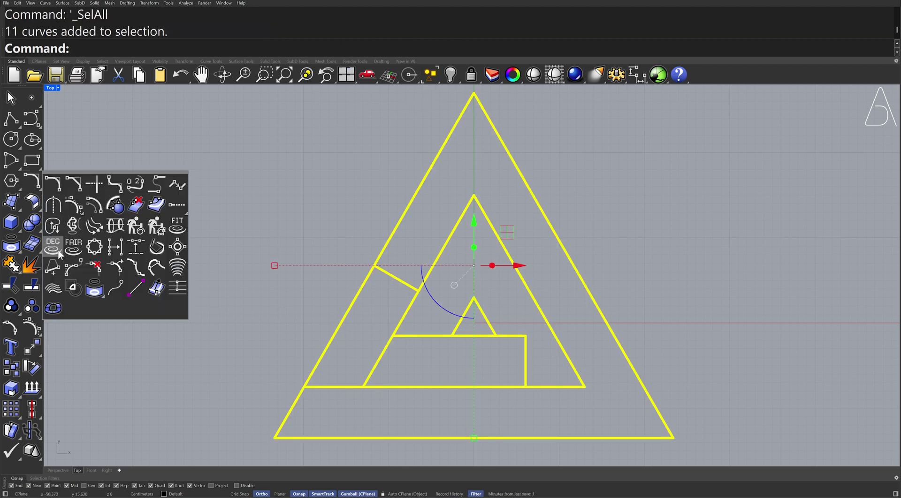
click(71, 289)
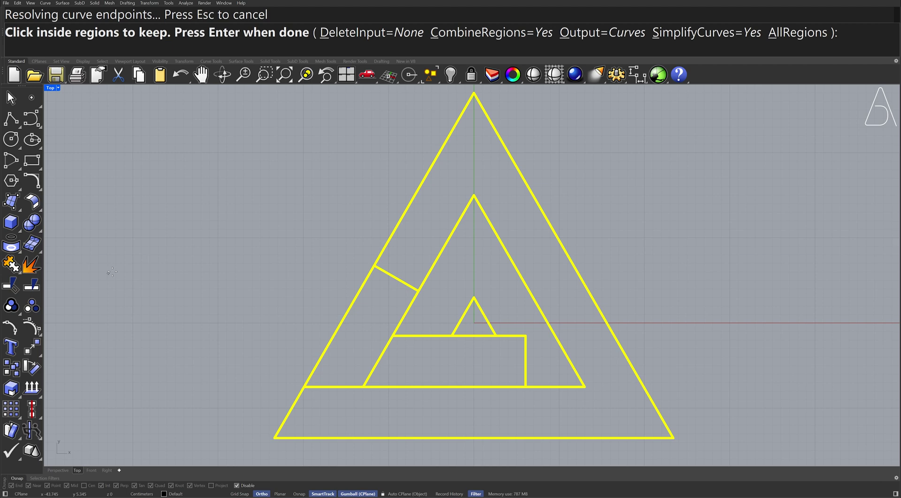
click(396, 34)
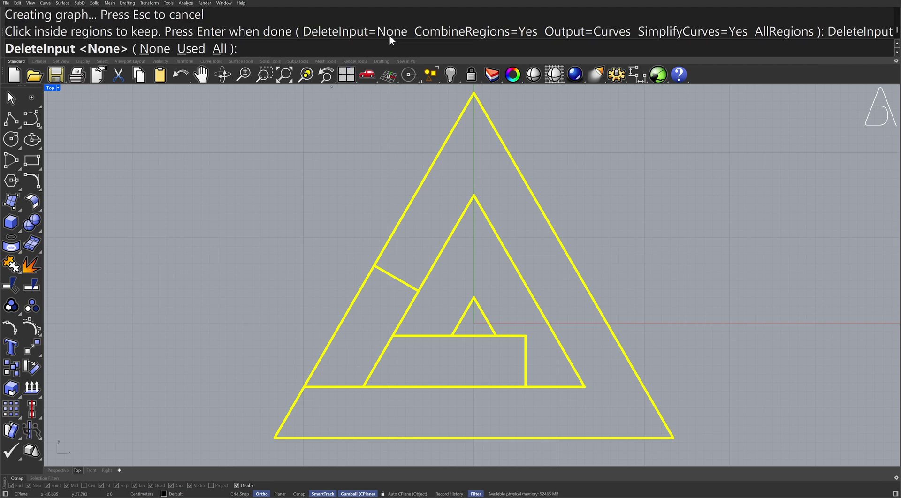
click(219, 48)
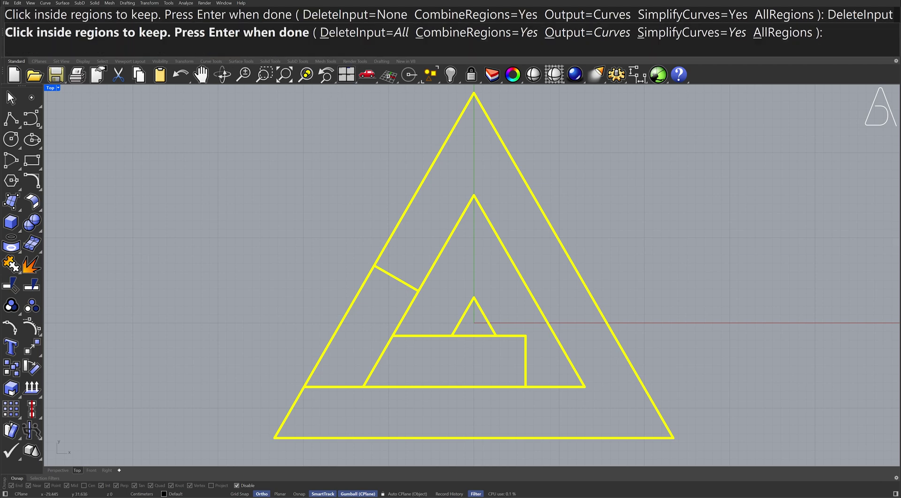
click(376, 289)
click(431, 357)
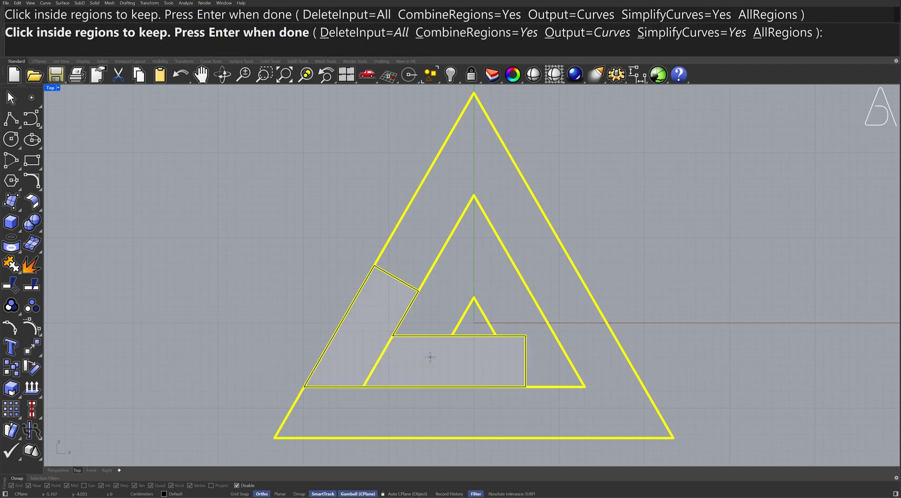
key(Return)
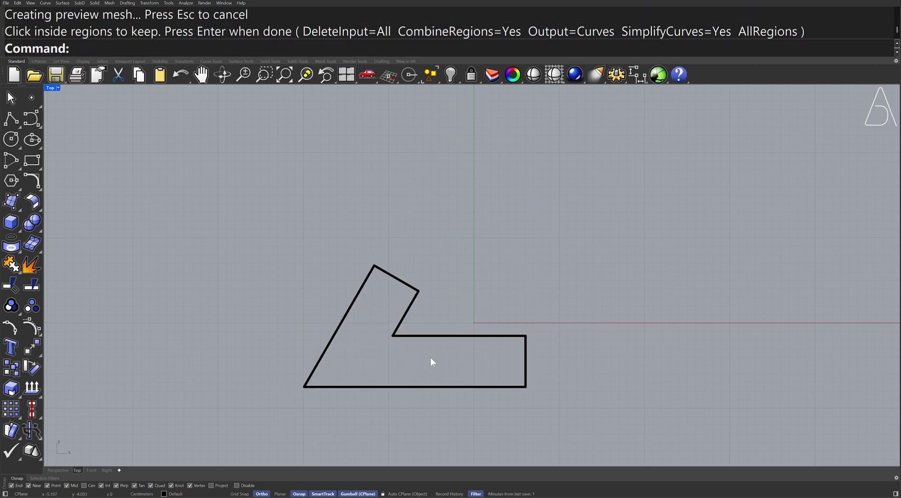
scroll(384, 373, up, 2)
scroll(353, 353, up, 3)
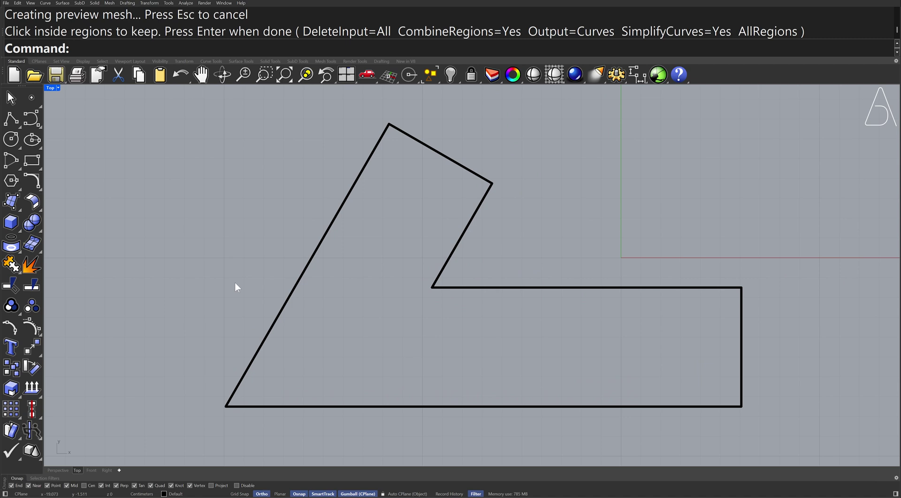
Fillet the outline's lower-left corner between the diagonal and bottom edges with radius 7
click(32, 181)
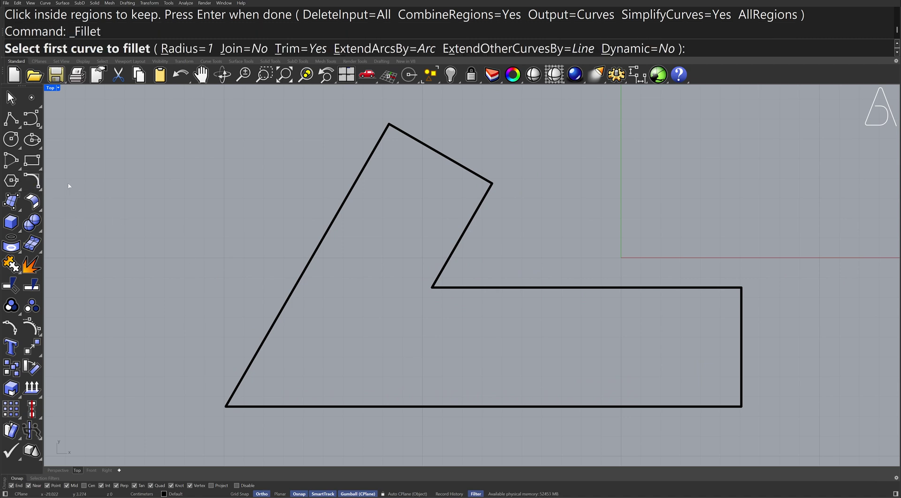
text(7)
key(Return)
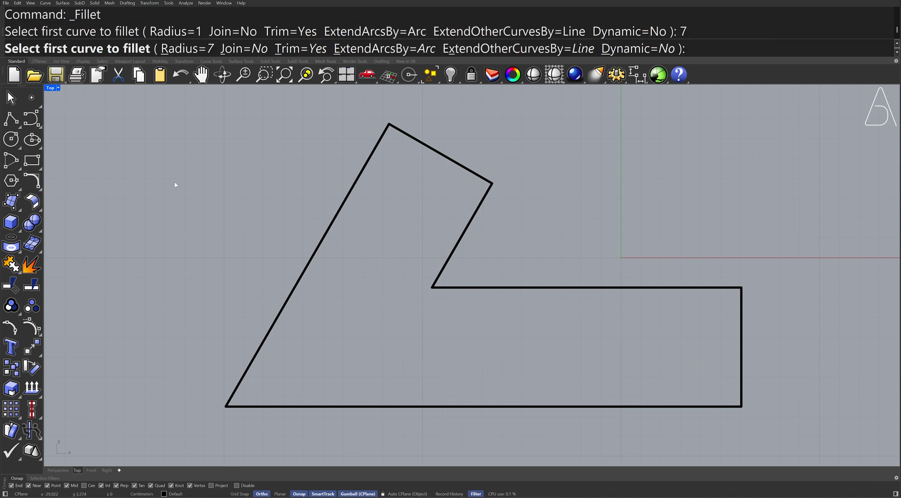
click(290, 296)
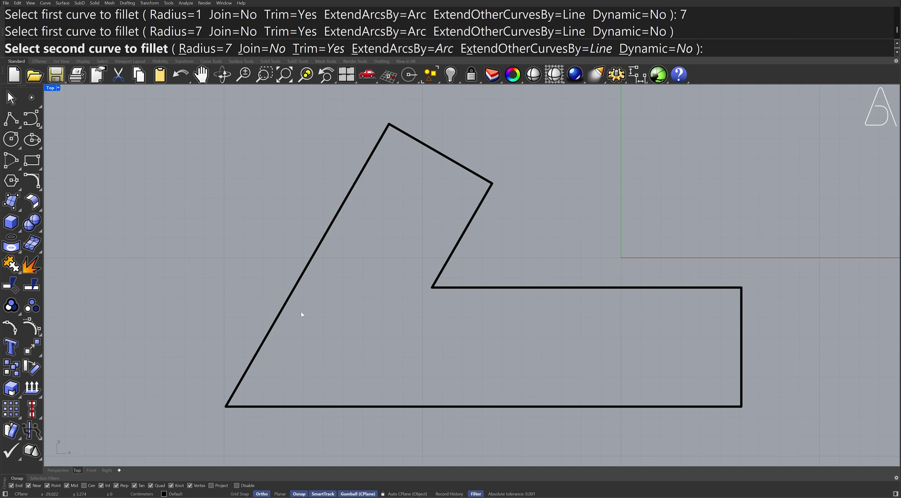
click(364, 406)
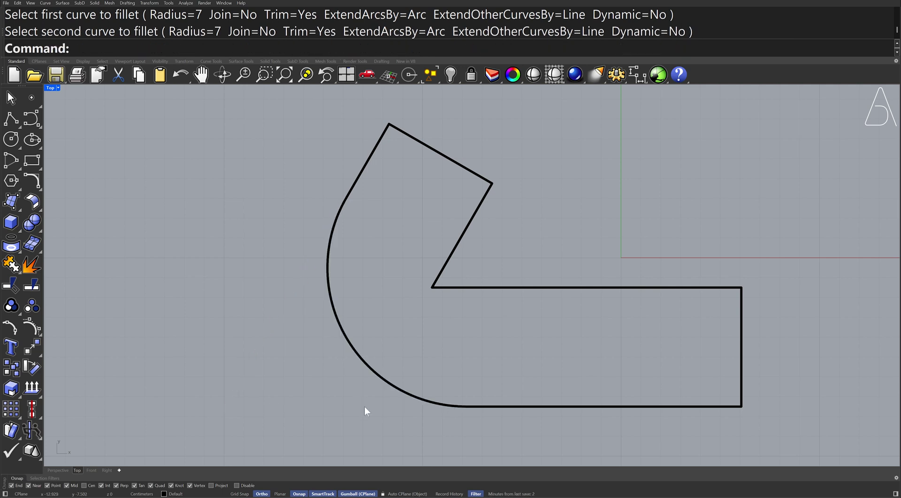
Switch to the Perspective view and zoom in on the outline
click(58, 471)
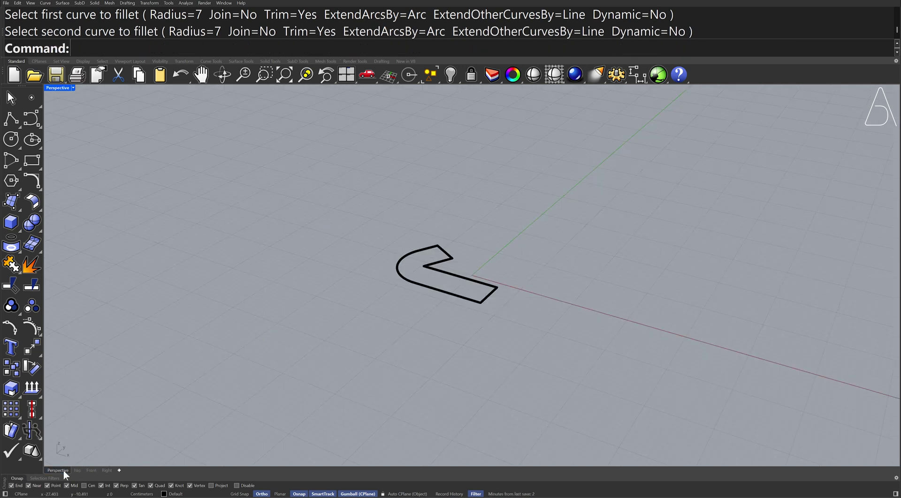
scroll(437, 272, up, 3)
scroll(436, 272, up, 2)
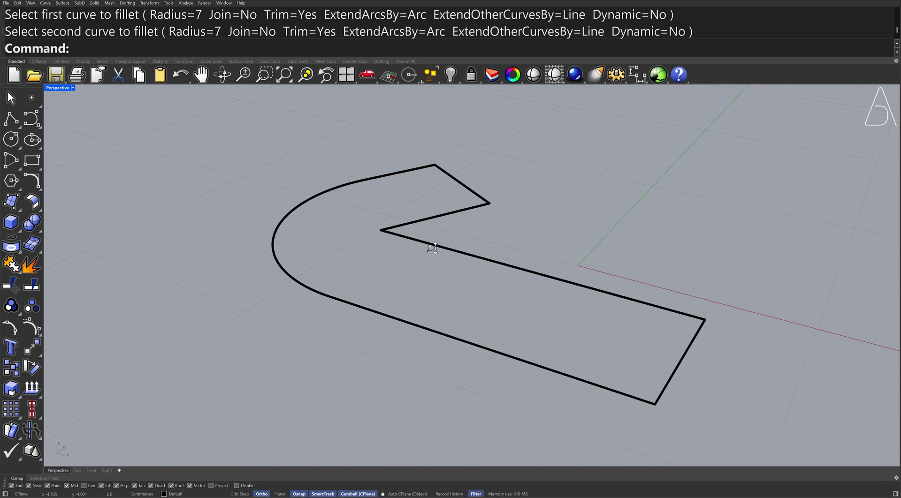
scroll(432, 245, up, 2)
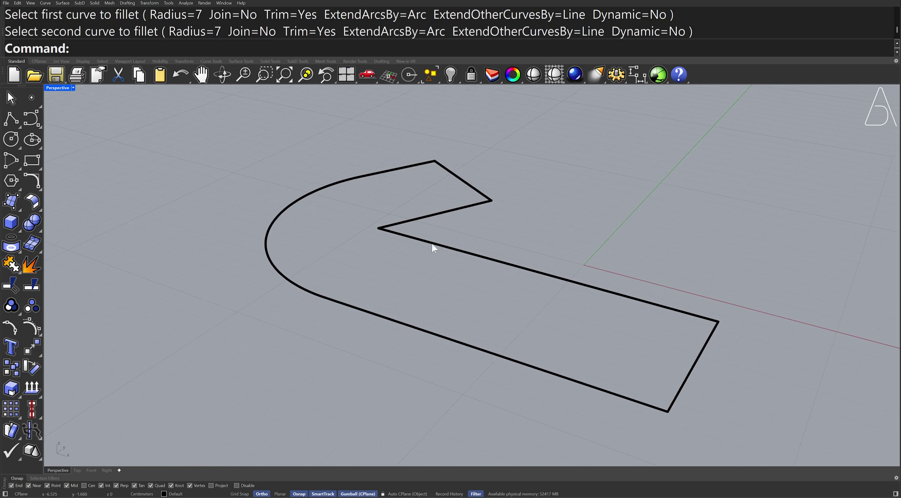
Fill the bent outline with a planar surface and delete the outline curves
click(429, 76)
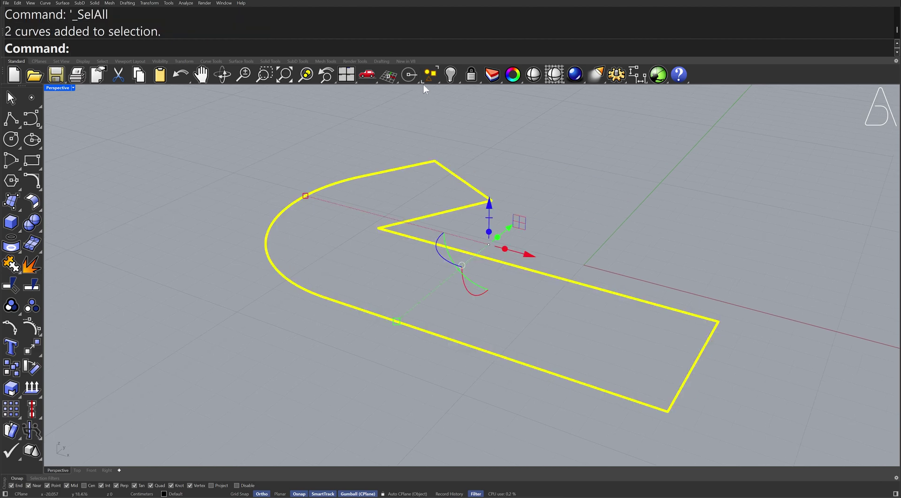
click(29, 209)
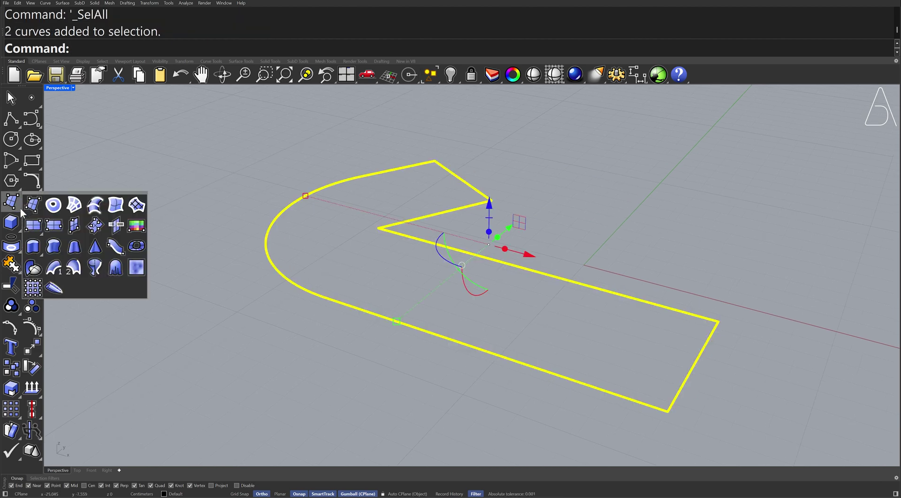
click(53, 206)
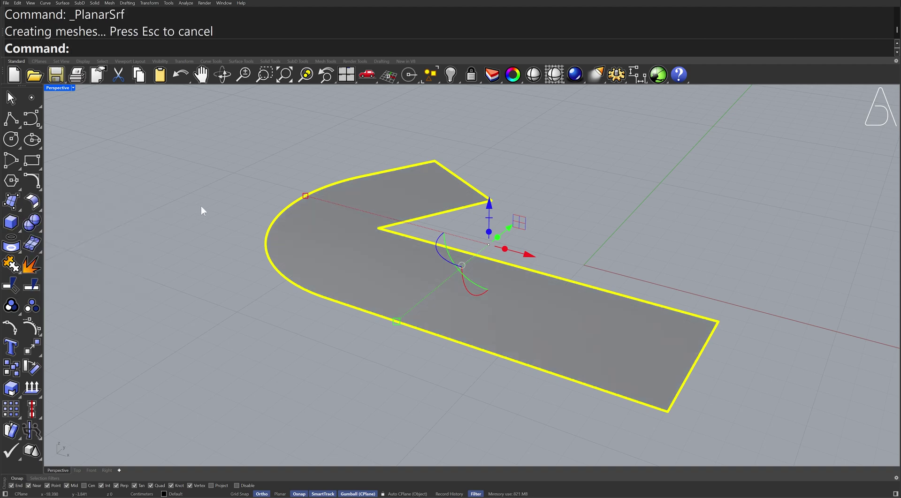
key(Delete)
scroll(324, 260, down, 6)
scroll(331, 277, down, 2)
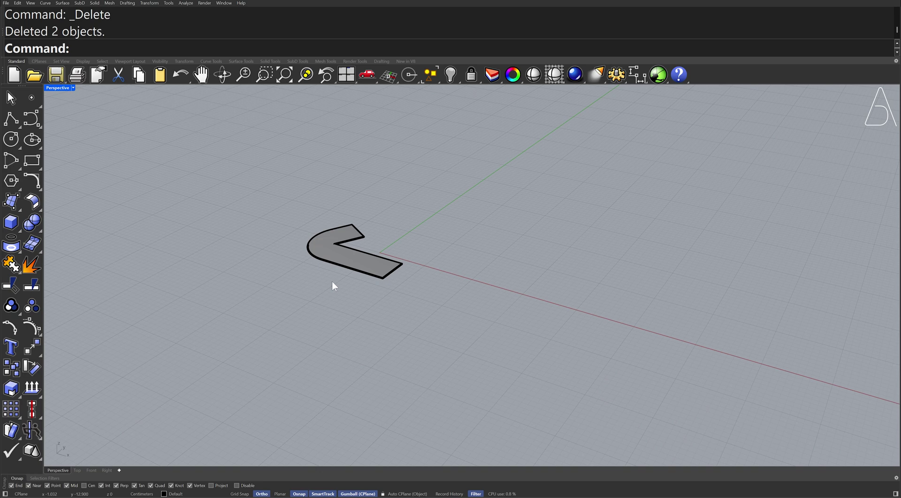
shift+right_drag(333, 283, 337, 352)
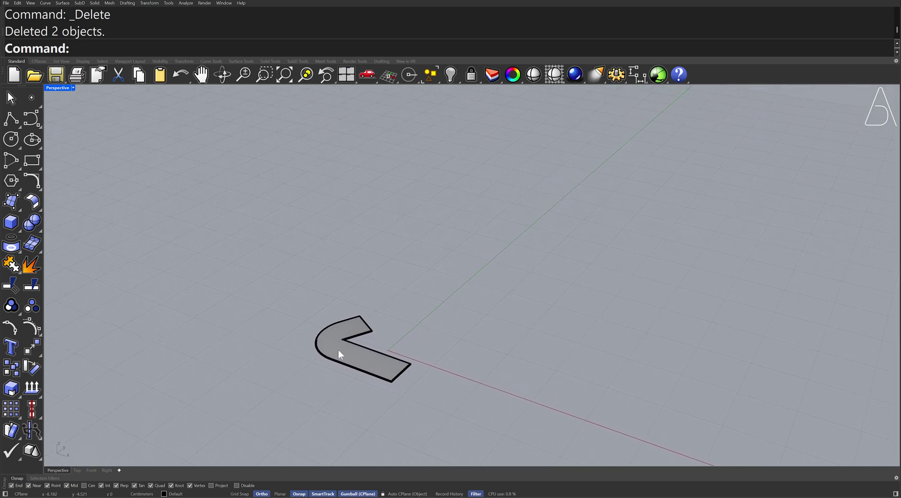
Raise the flat surface 45 units upward using the gumball Z arrow
click(338, 350)
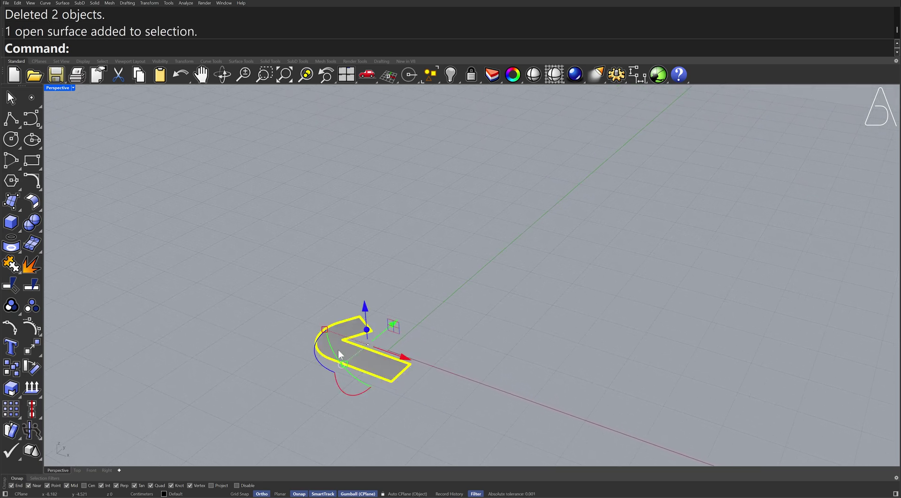
click(364, 305)
text(45)
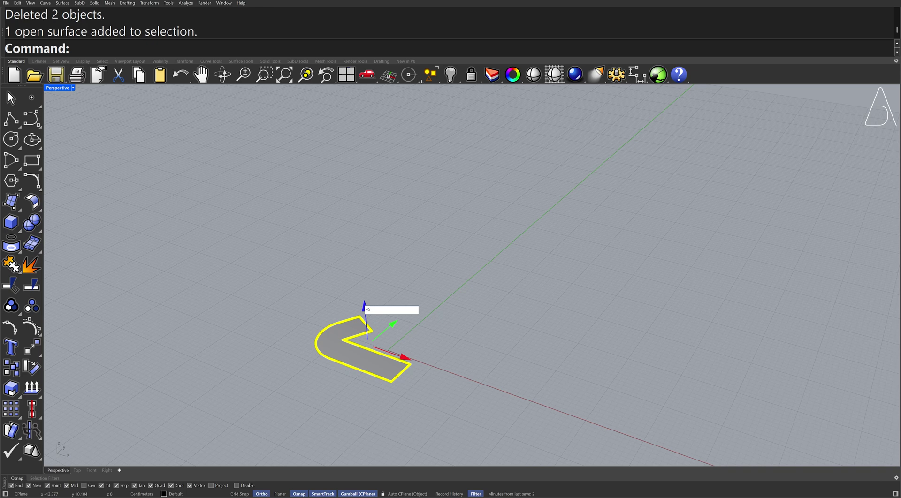
key(Return)
mouse_move(251, 178)
right_down()
mouse_move(455, 169)
mouse_move(368, 227)
mouse_move(422, 199)
right_up()
key(Escape)
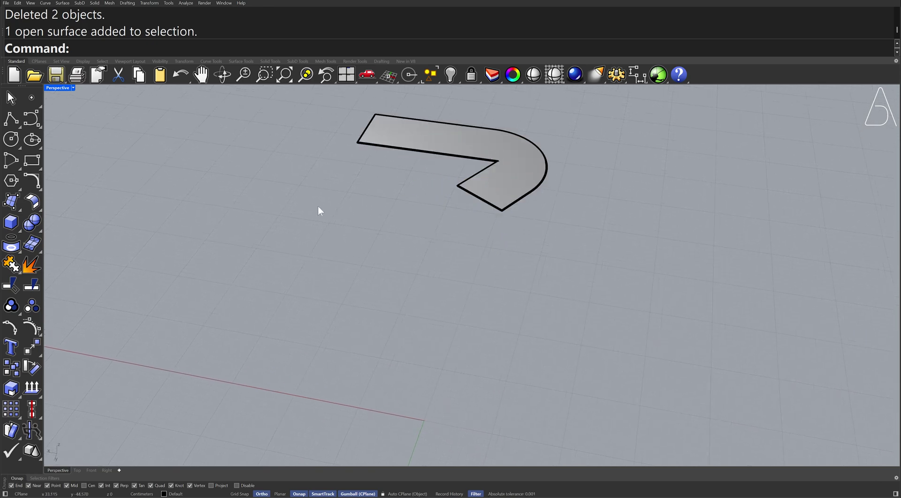
Extrude the surface's short end edge 45 units downward into a vertical leg panel
click(18, 229)
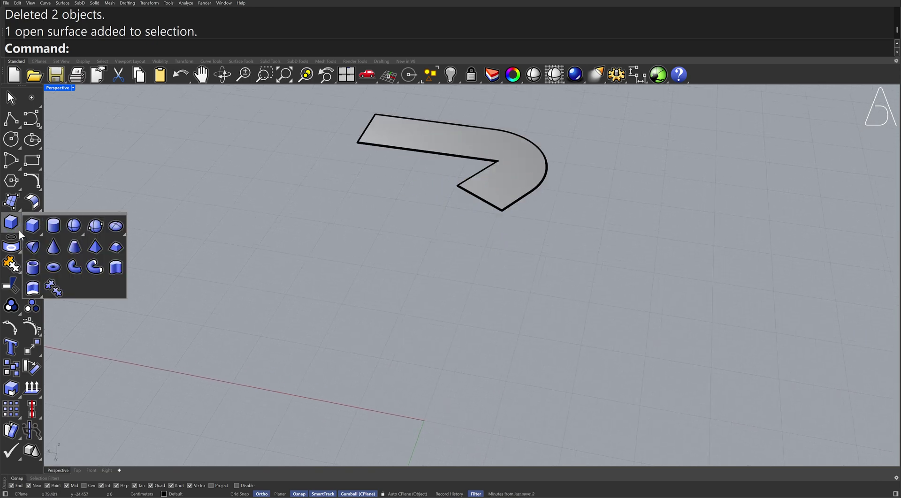
click(116, 273)
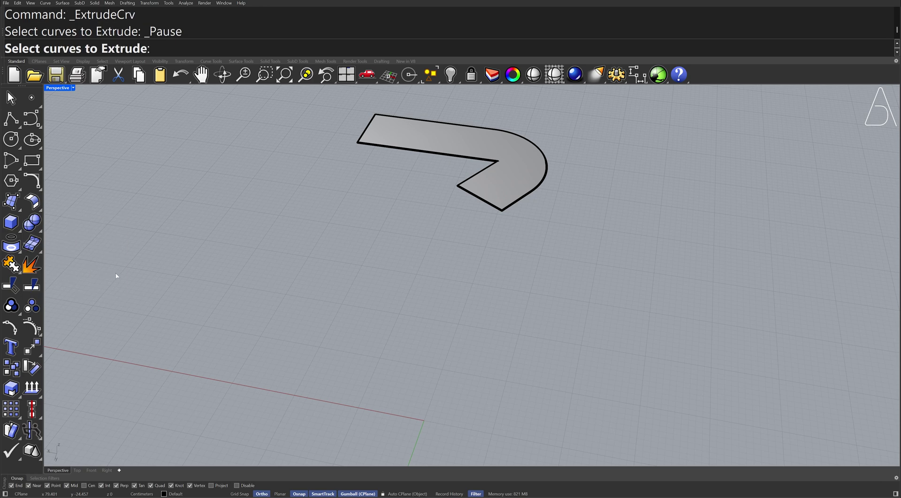
click(462, 191)
key(Return)
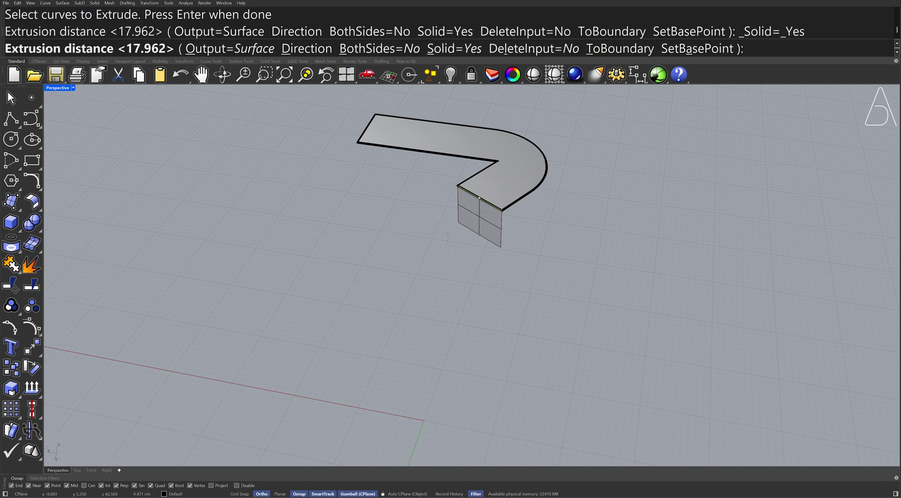
text(45)
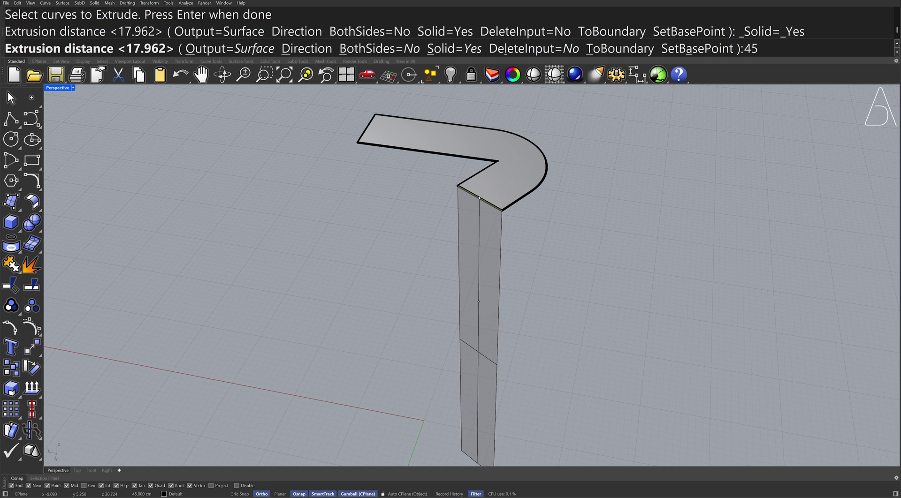
key(Return)
right_drag(422, 306, 415, 299)
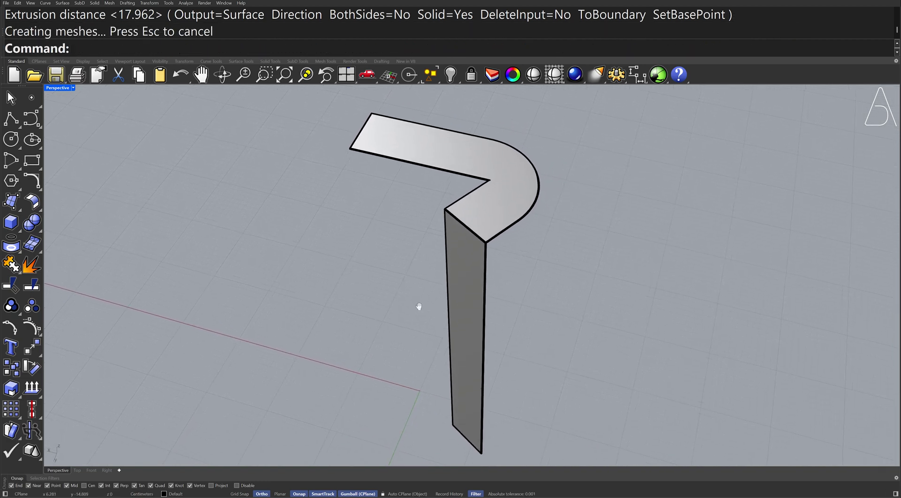
click(461, 263)
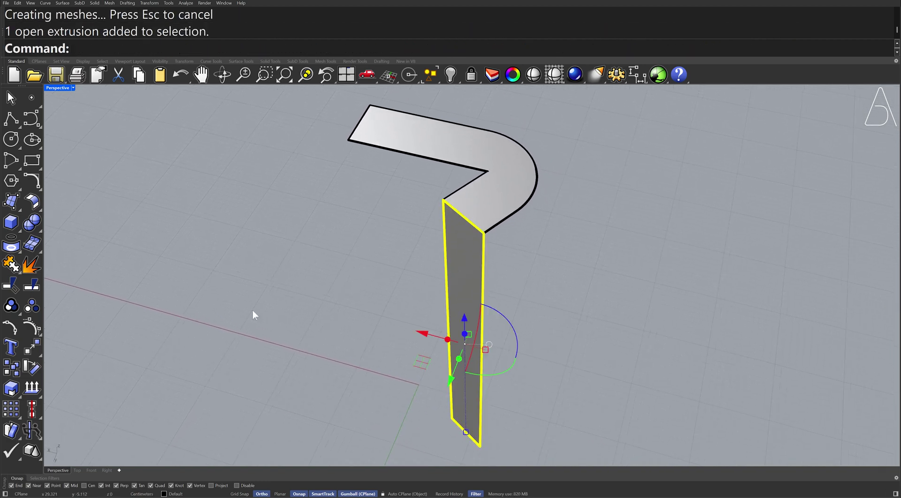
click(31, 347)
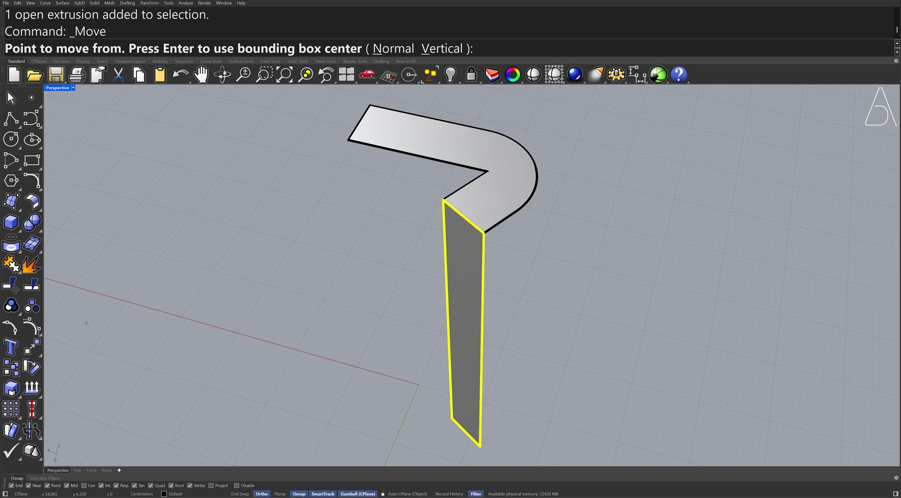
Move the leg panel 5 units away from the seat's inner corner
click(488, 171)
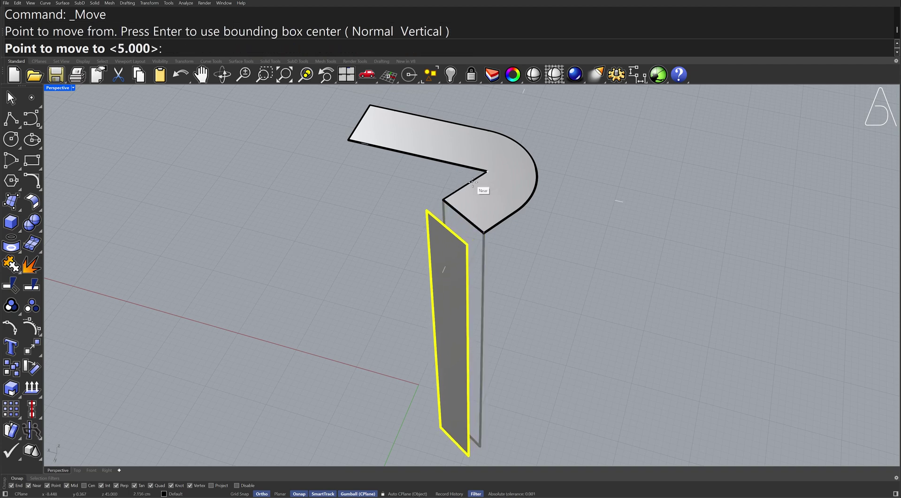
text(5)
key(Return)
click(441, 220)
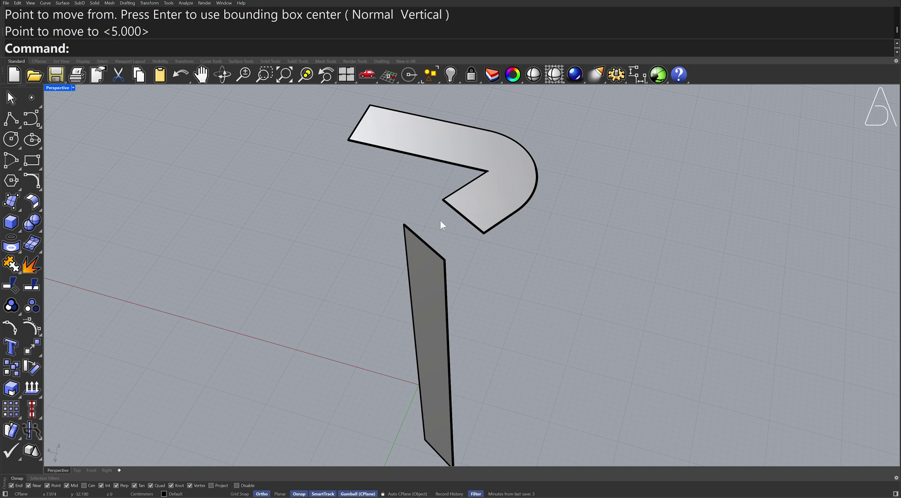
right_drag(440, 221, 431, 266)
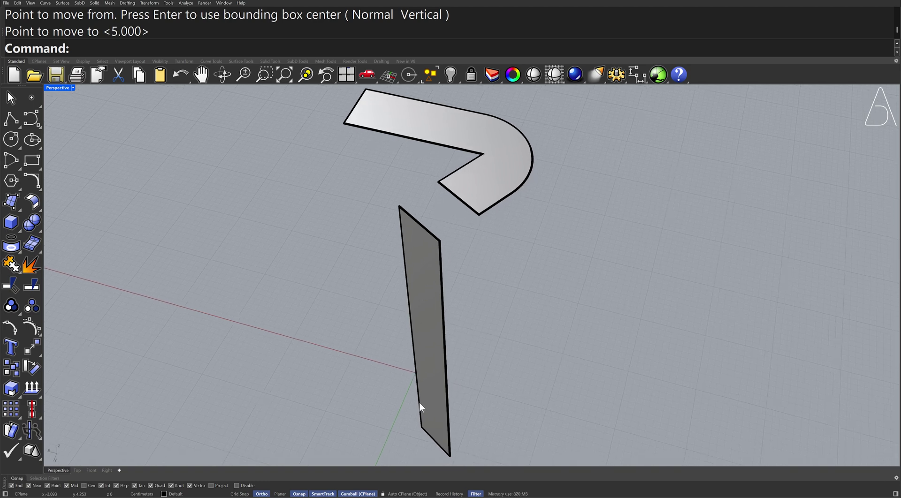
Shift the leg panel's bottom edge 10 units so the leg slants
ctrl+shift+click(426, 434)
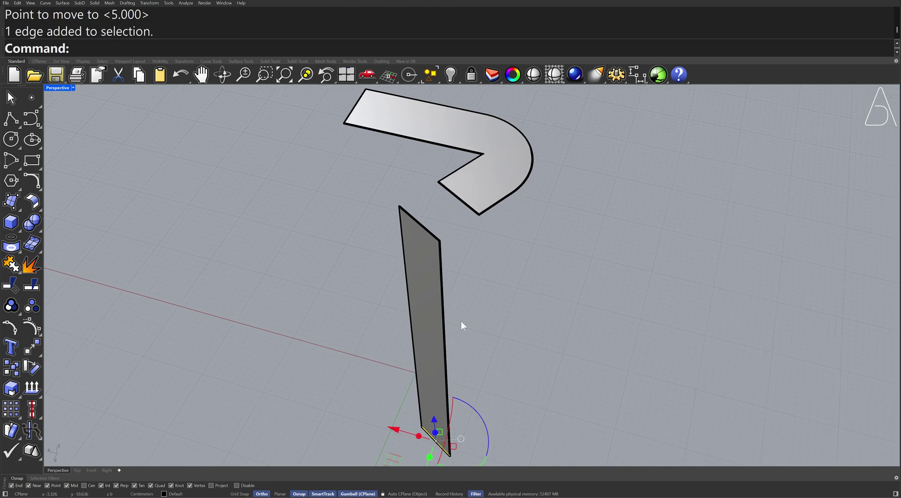
right_click(477, 283)
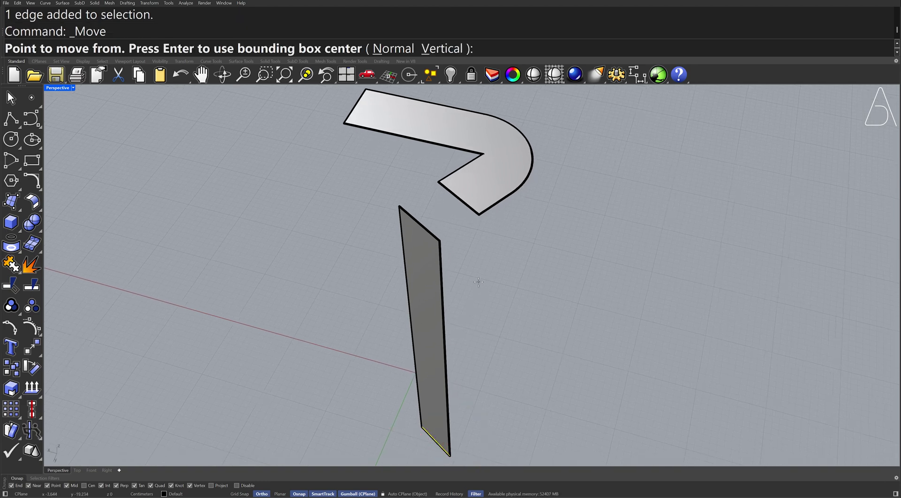
click(476, 157)
text(1)
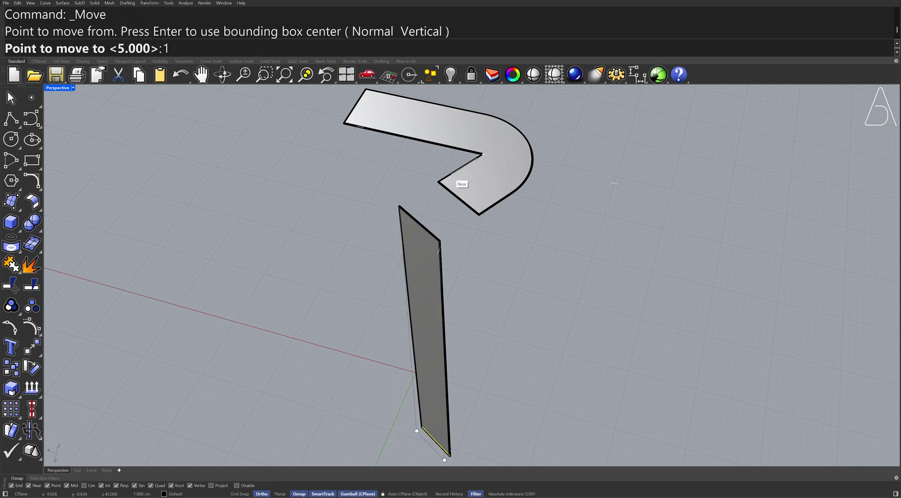
text(0)
key(Return)
click(451, 176)
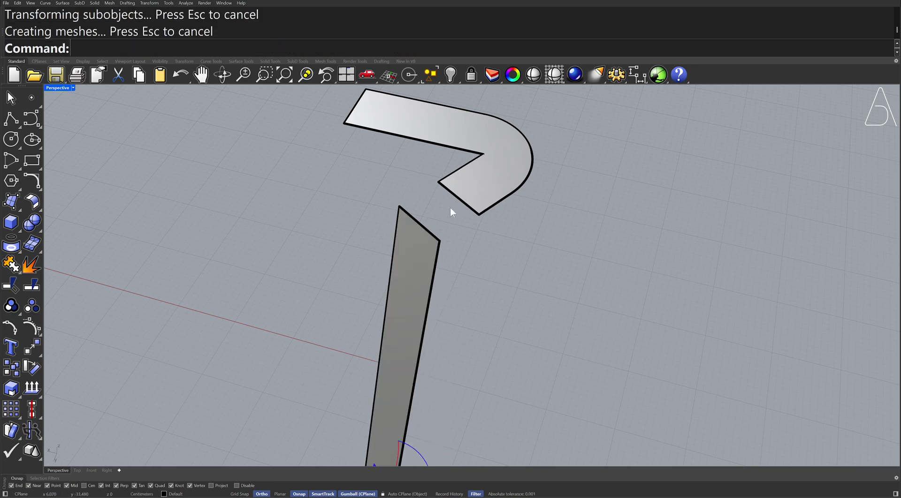
scroll(449, 208, up, 2)
scroll(447, 207, up, 2)
right_drag(446, 209, 450, 177)
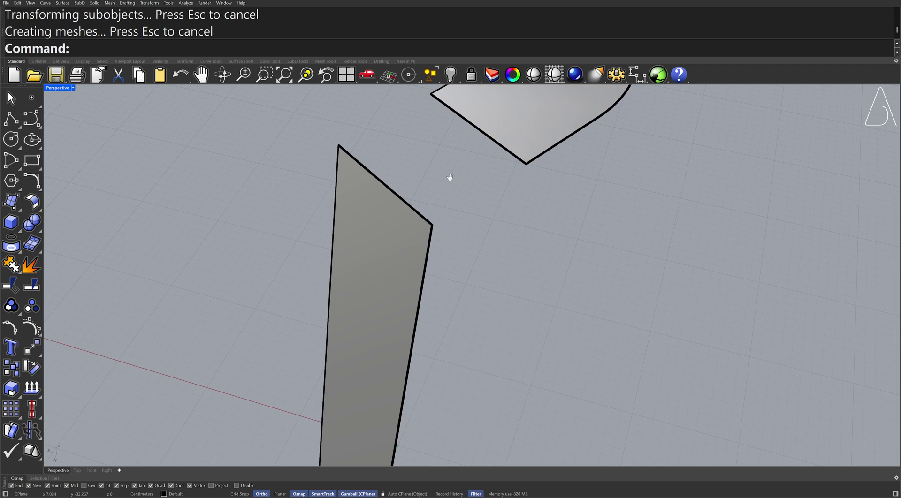
Extend the leg panel's top edge by -10 to shorten it 10 units
click(41, 209)
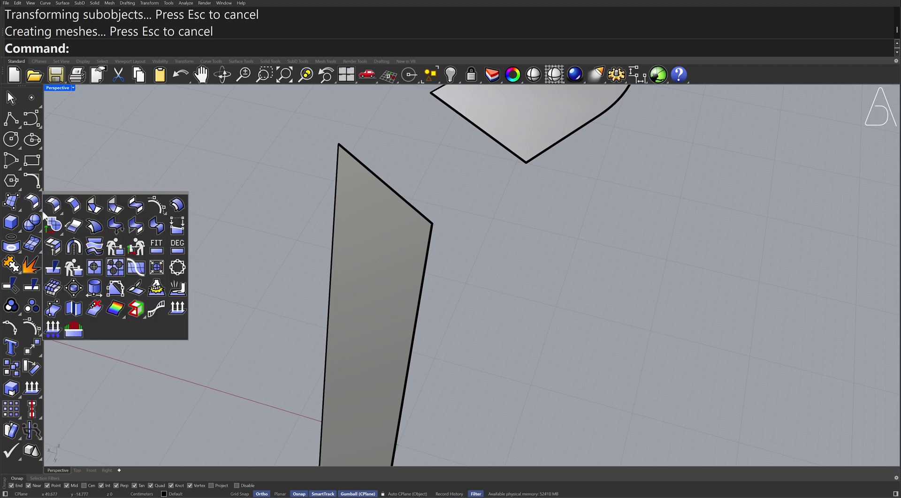
click(77, 229)
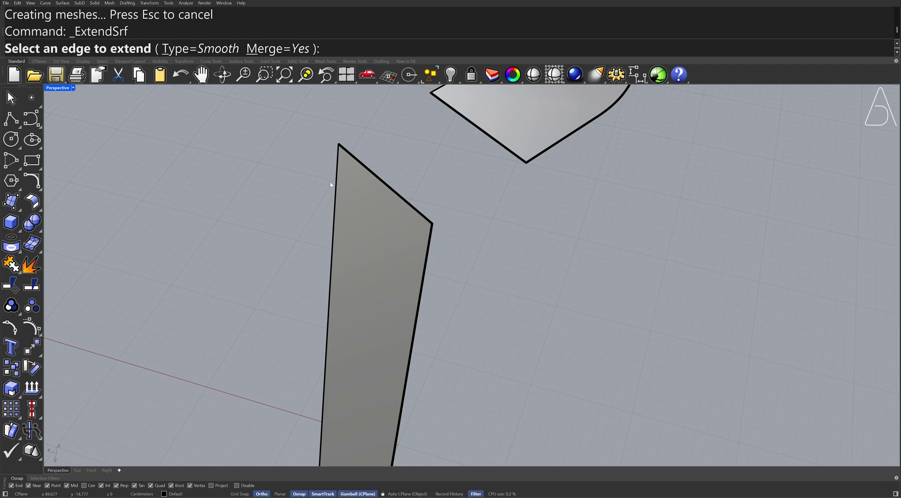
click(355, 165)
text(-1)
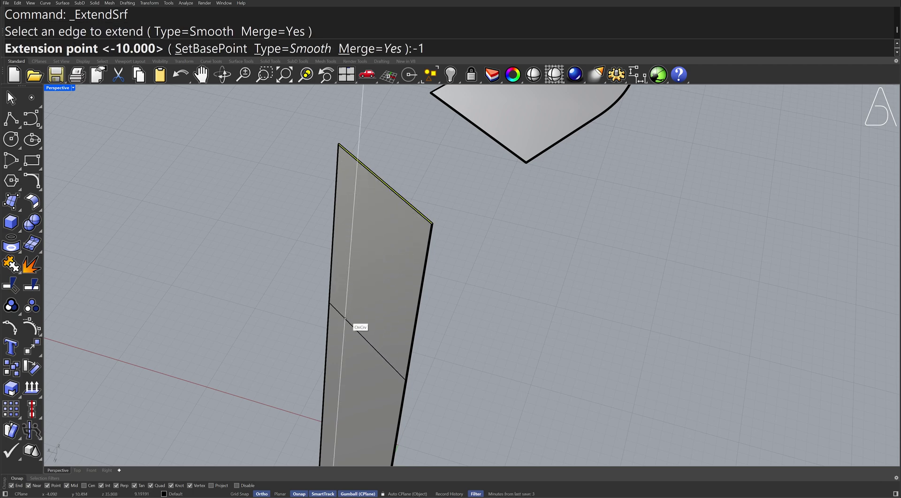
text(0)
key(Return)
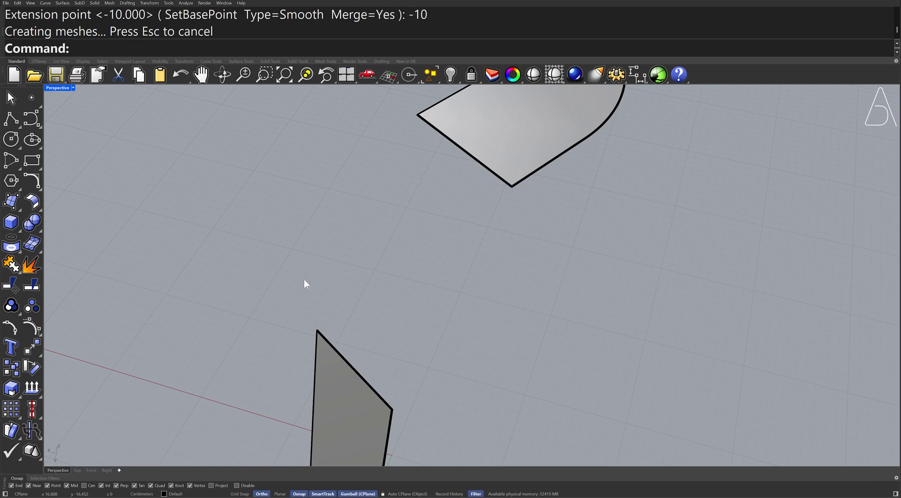
Blend the seat's lower-left edge into the leg's top edge, G3 continuity at the leg end
click(41, 209)
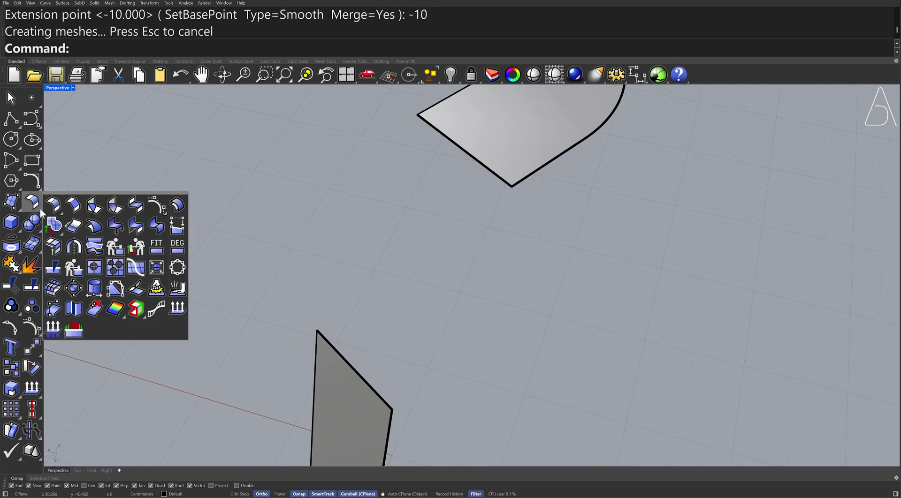
click(131, 207)
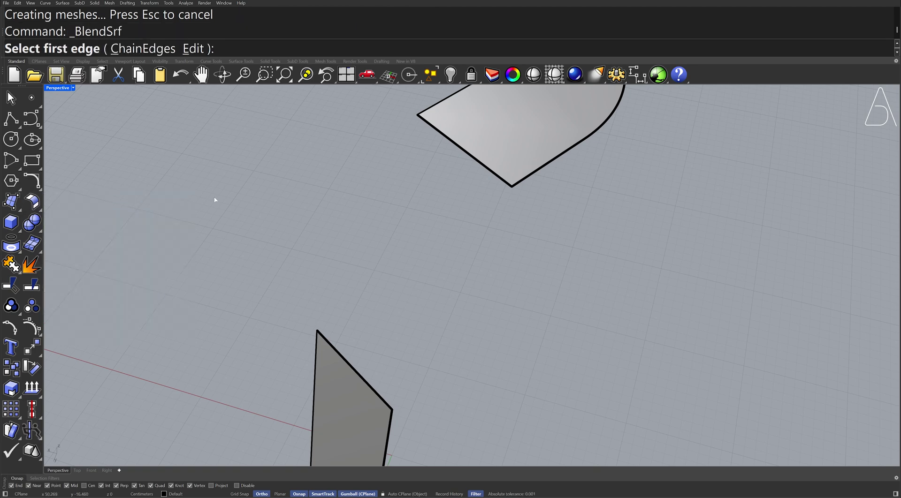
click(425, 125)
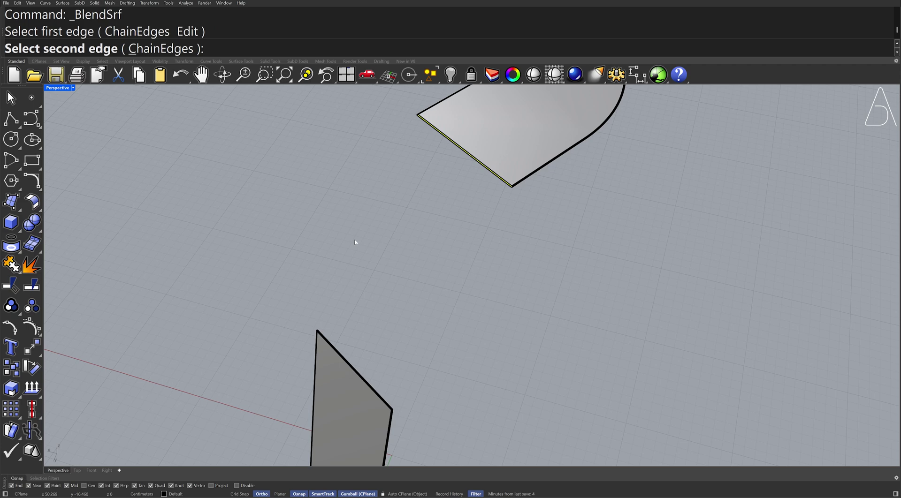
click(324, 343)
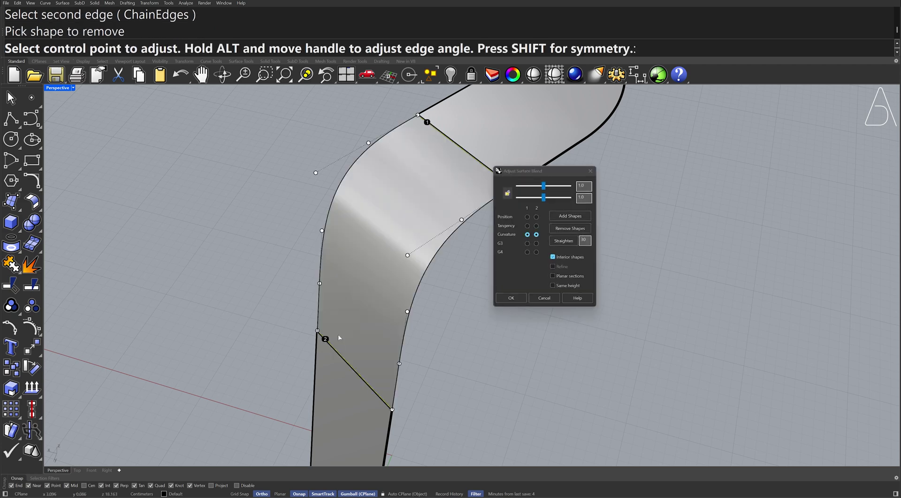
drag(515, 171, 579, 208)
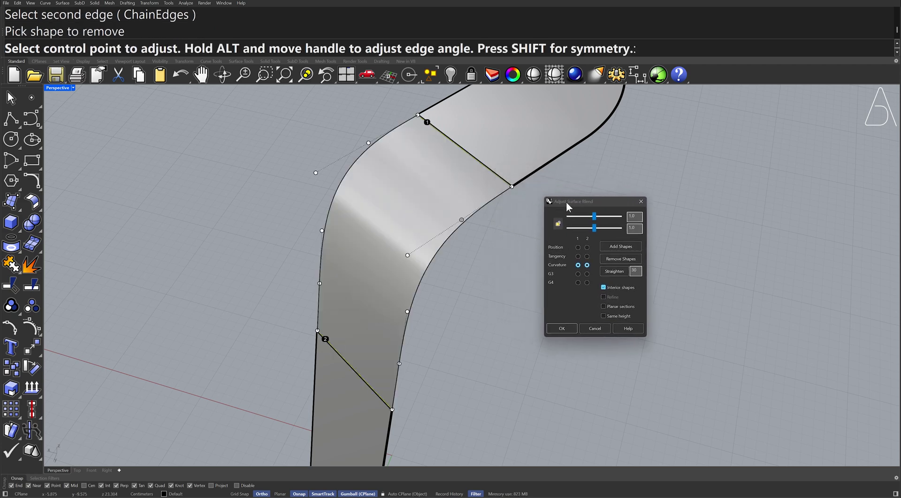
click(600, 281)
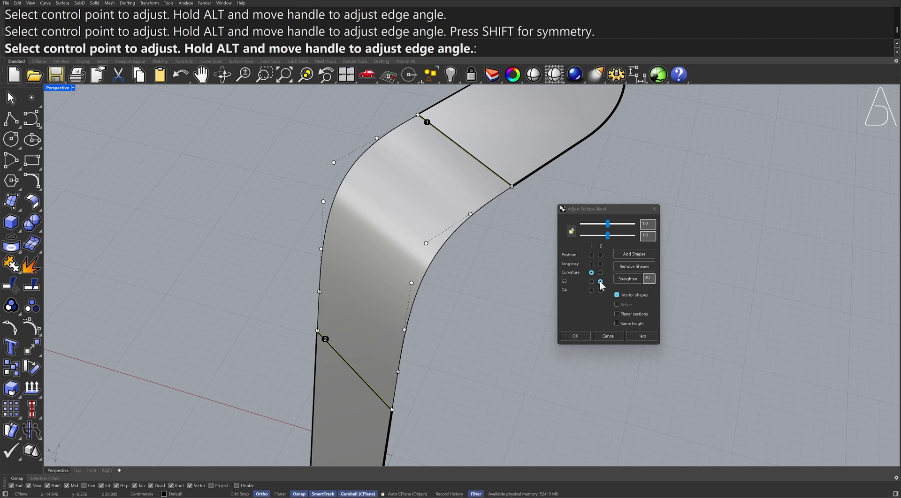
click(576, 336)
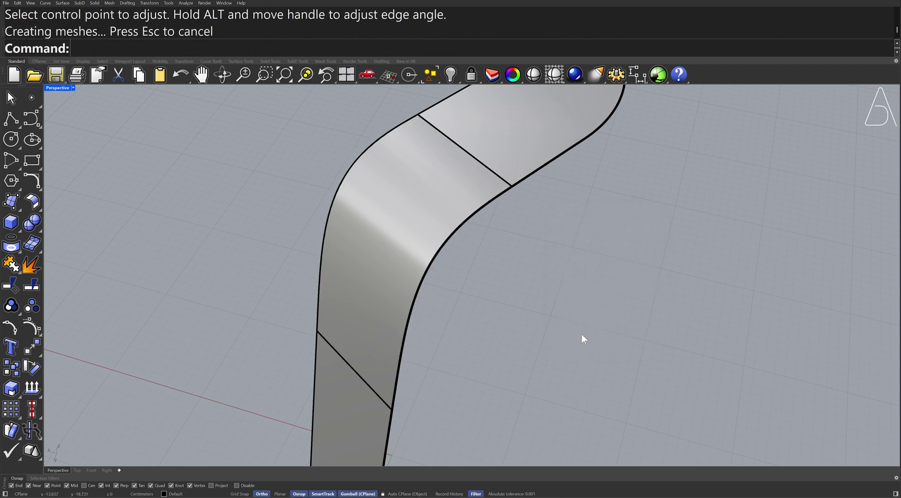
Join the blend surface and the lower leg panel into one polysurface
scroll(432, 263, down, 5)
right_drag(432, 286, 432, 248)
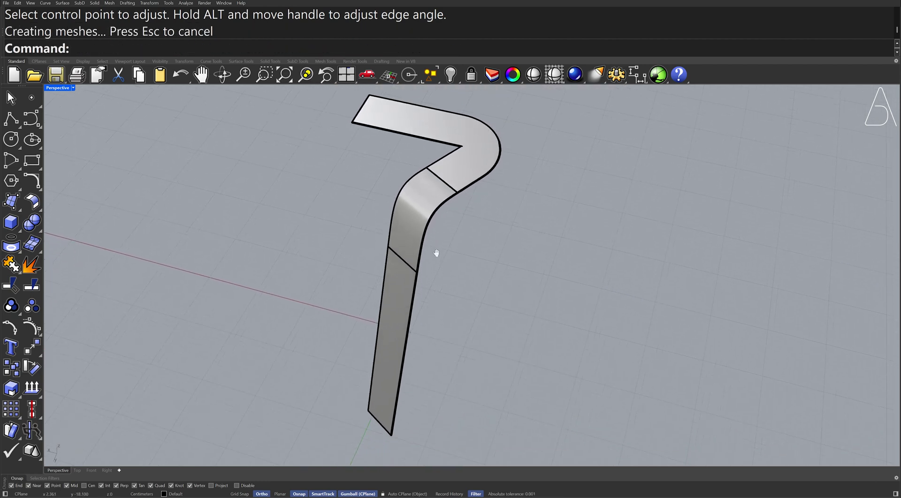
click(411, 223)
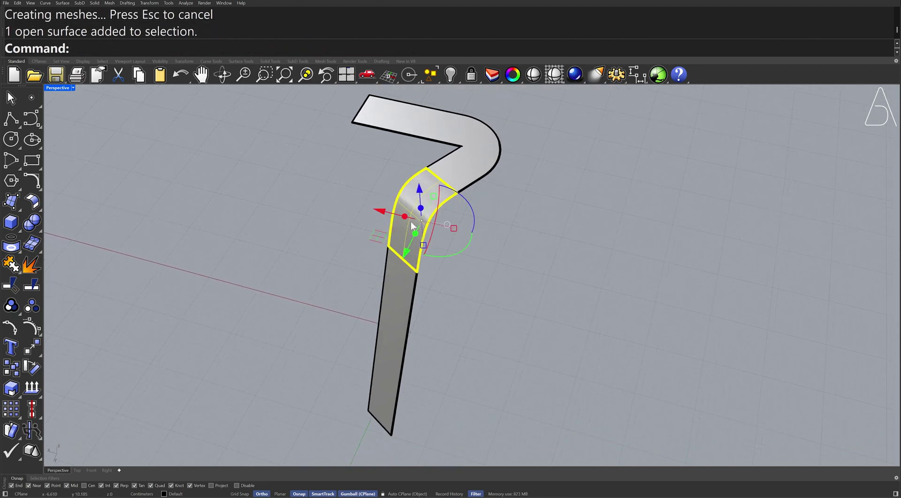
shift+click(402, 288)
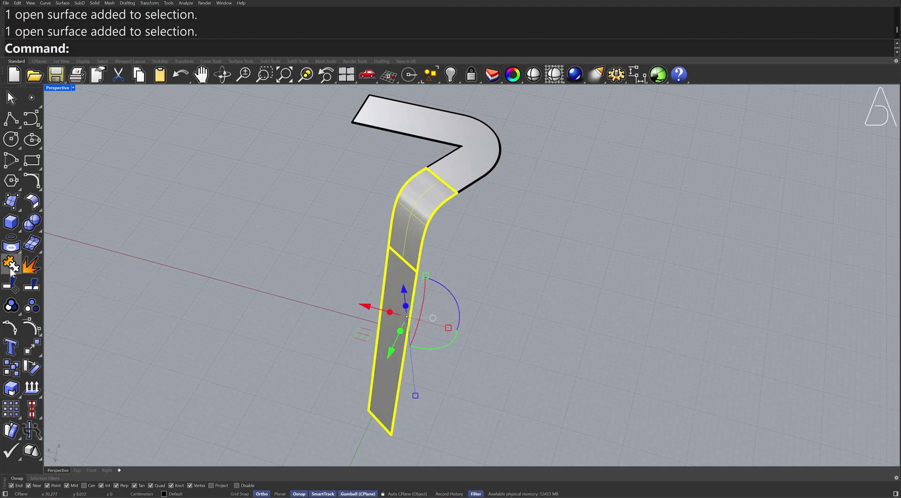
click(11, 265)
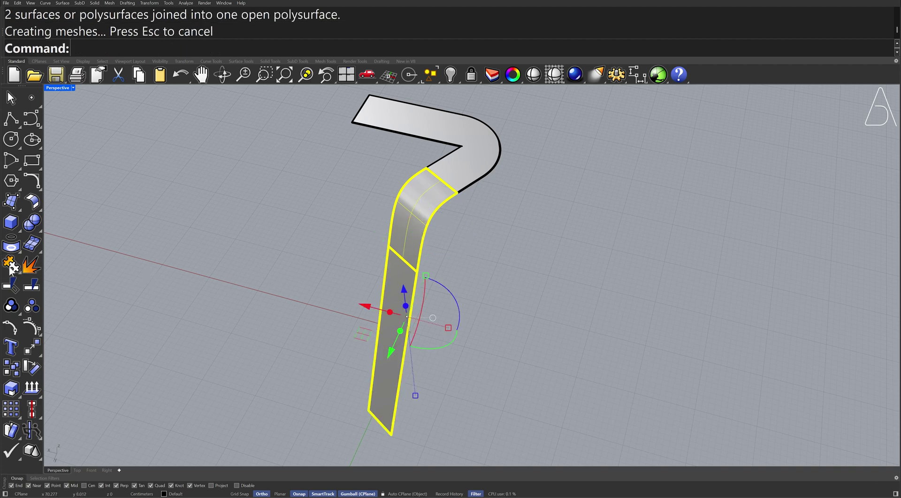
Select the joined leg polysurface together with the top seat surface
click(265, 232)
click(410, 216)
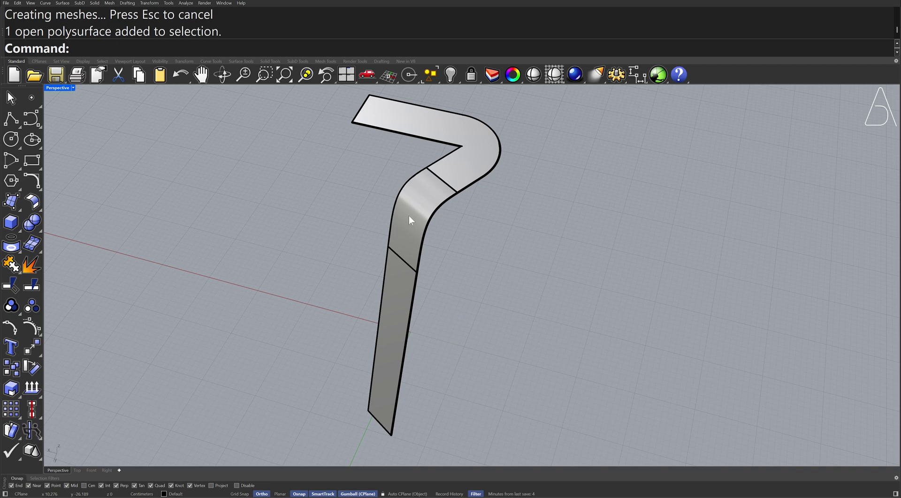
shift+click(465, 172)
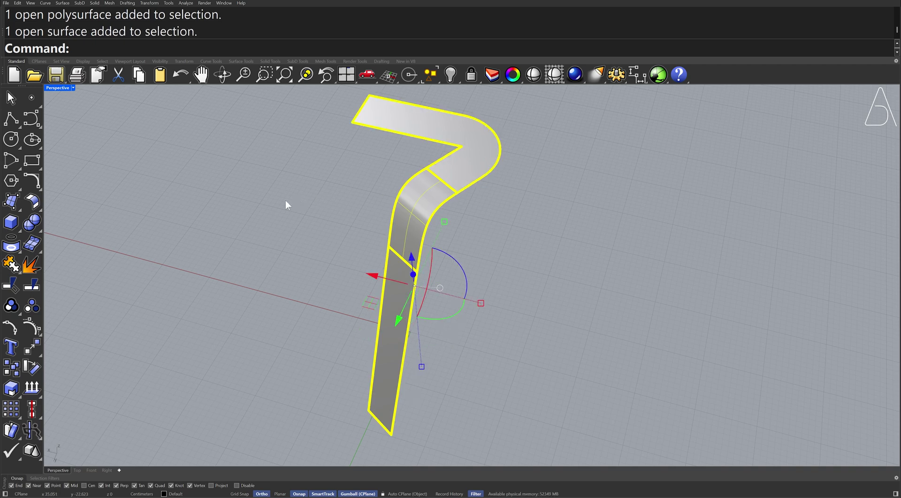
Offset the seat and leg surfaces 2 units as solids, flipping the seat's direction downward
click(40, 209)
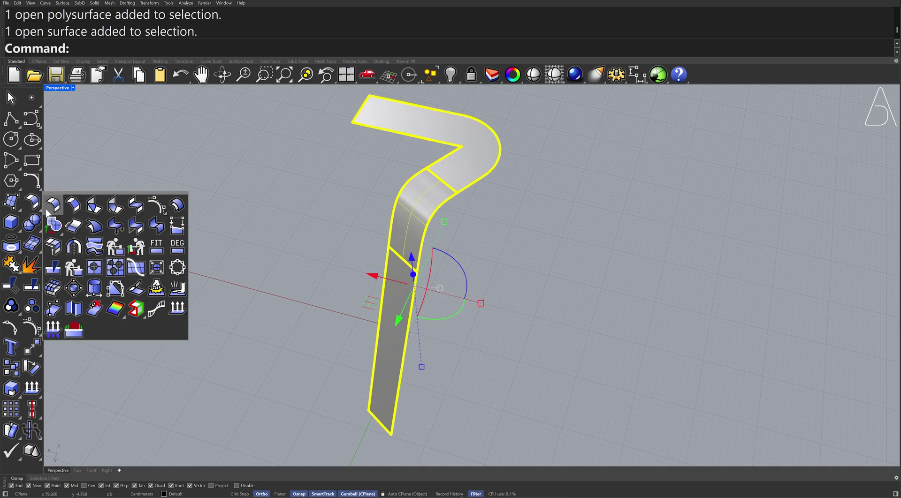
click(178, 207)
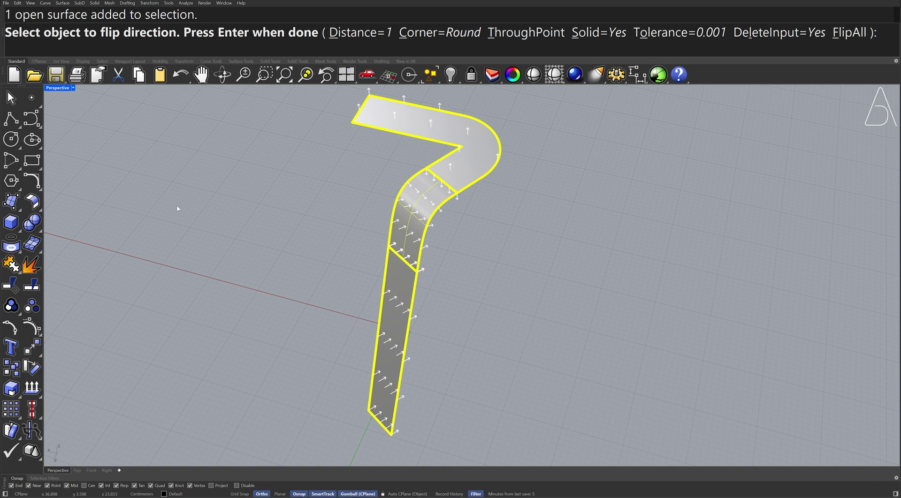
click(474, 163)
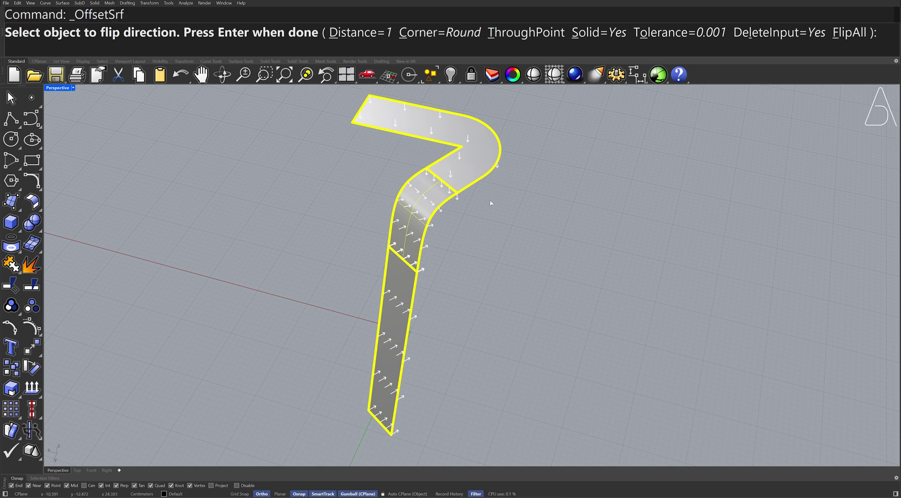
text(2)
key(Return)
key(Return)
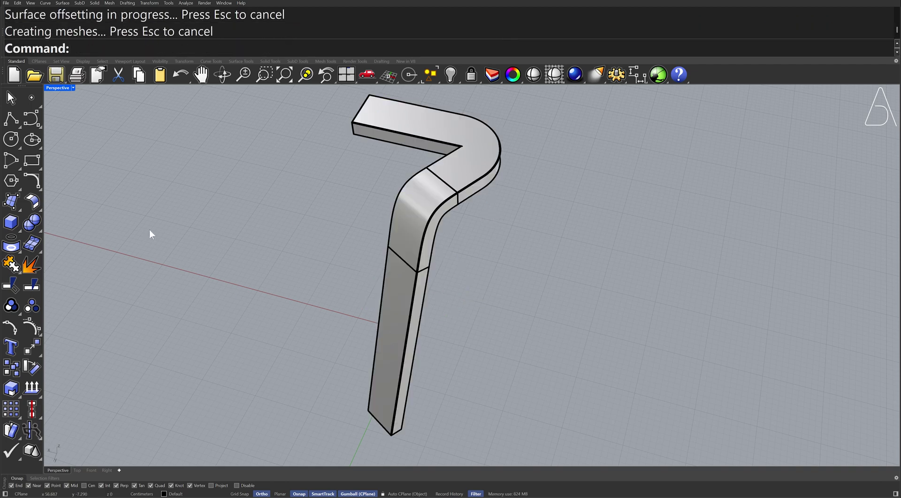
click(40, 230)
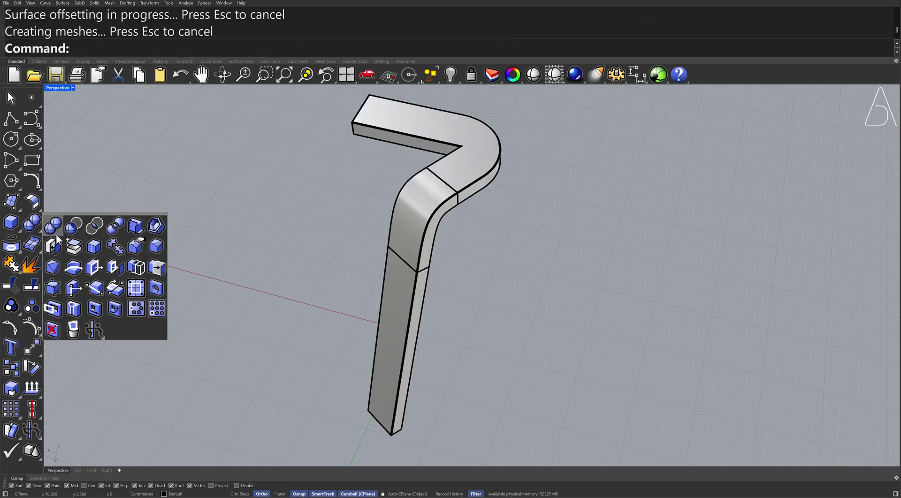
Merge the coplanar faces of the thick lower leg solid with MergeAllFaces
click(93, 253)
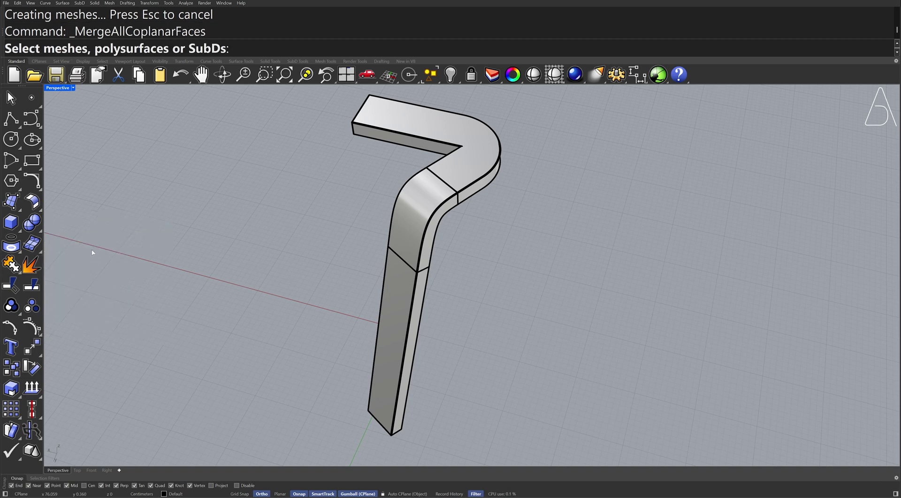
click(406, 242)
key(Return)
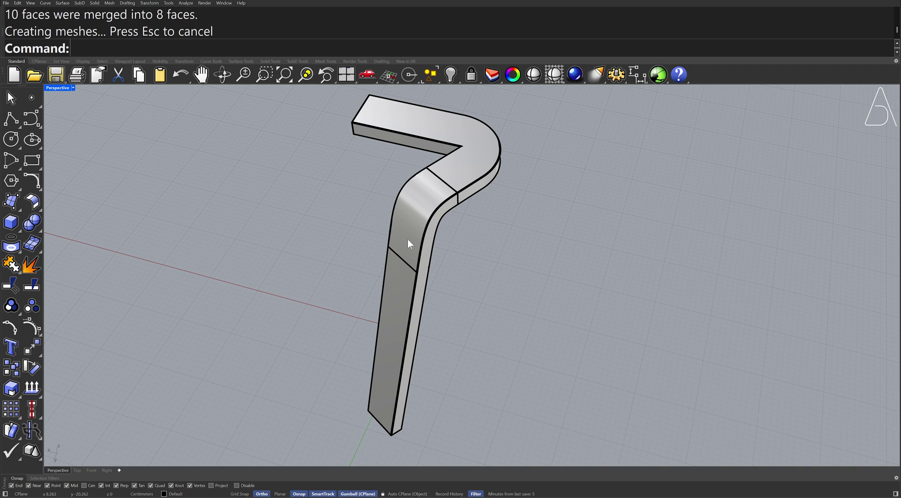
Explode the lower leg piece into its eight separate surfaces and deselect them
click(407, 244)
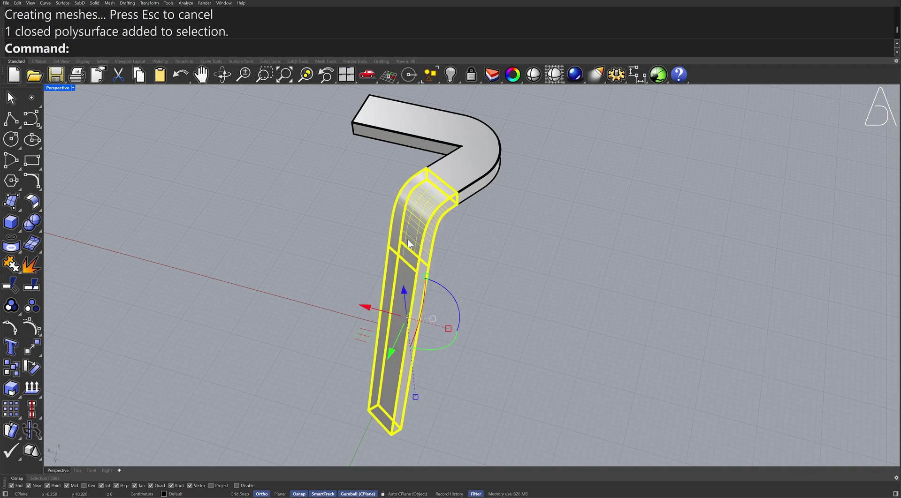
click(31, 266)
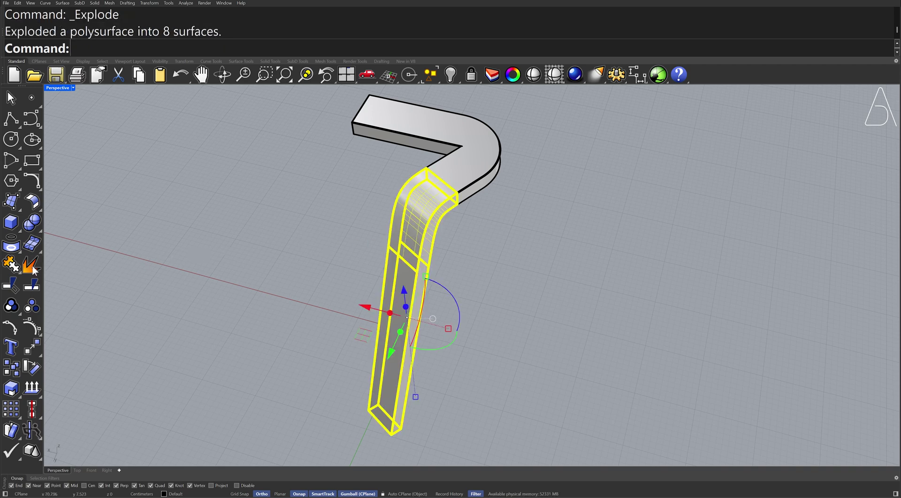
click(89, 239)
click(41, 209)
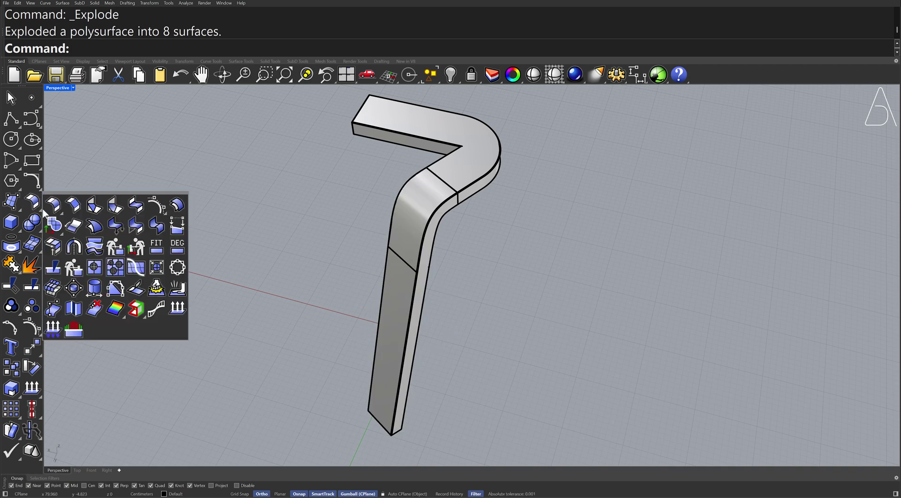
Merge each curved bend surface with its adjacent straight face, with Smooth=No
click(153, 230)
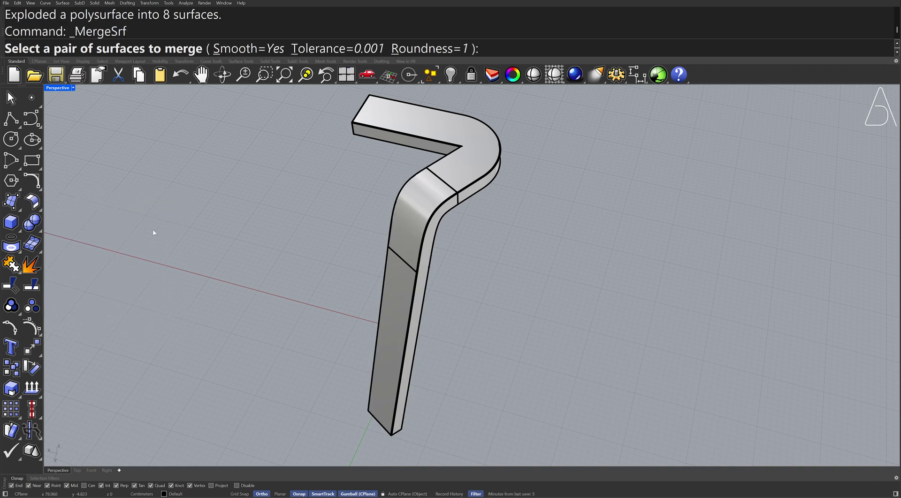
click(265, 54)
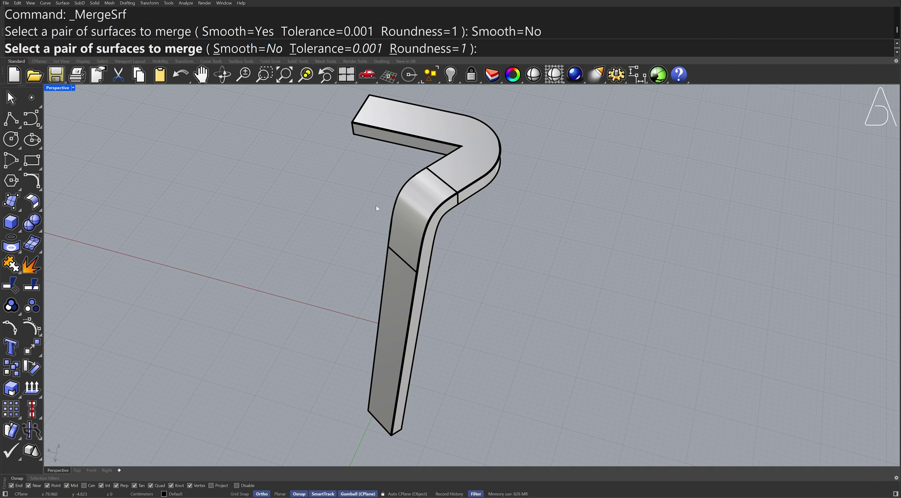
click(413, 251)
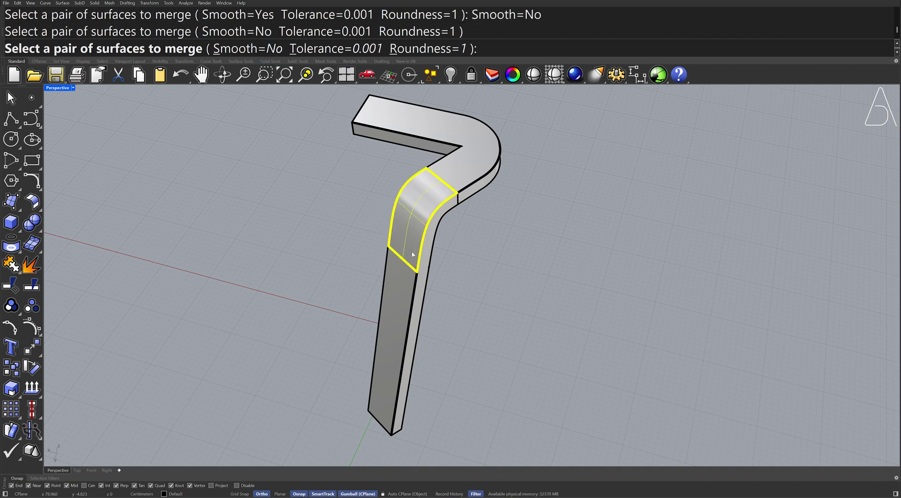
click(403, 283)
mouse_move(398, 268)
right_down()
mouse_move(333, 235)
mouse_move(343, 216)
right_up()
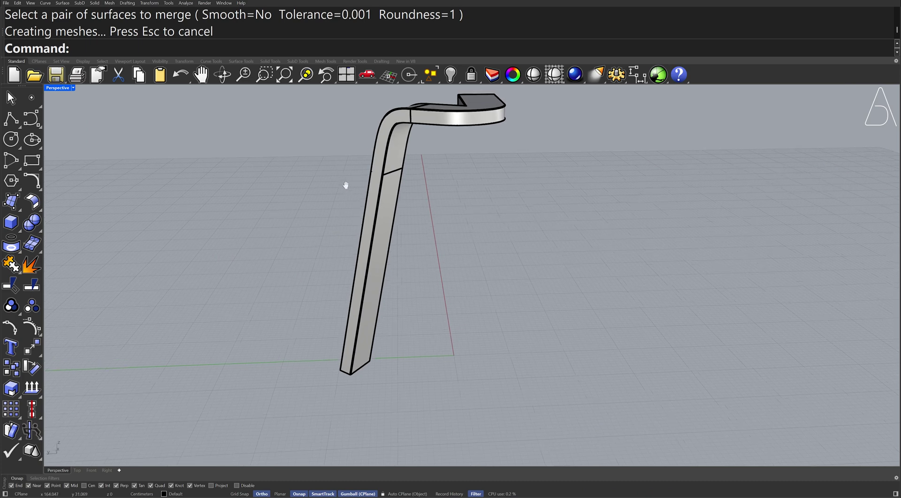
right_click(355, 208)
click(400, 196)
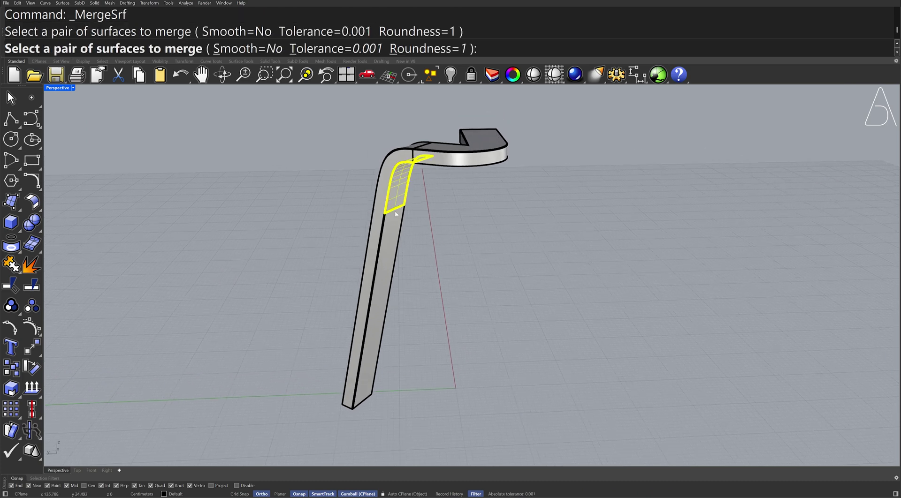
click(395, 214)
mouse_move(395, 233)
right_down()
mouse_move(295, 210)
mouse_move(364, 211)
mouse_move(372, 193)
right_up()
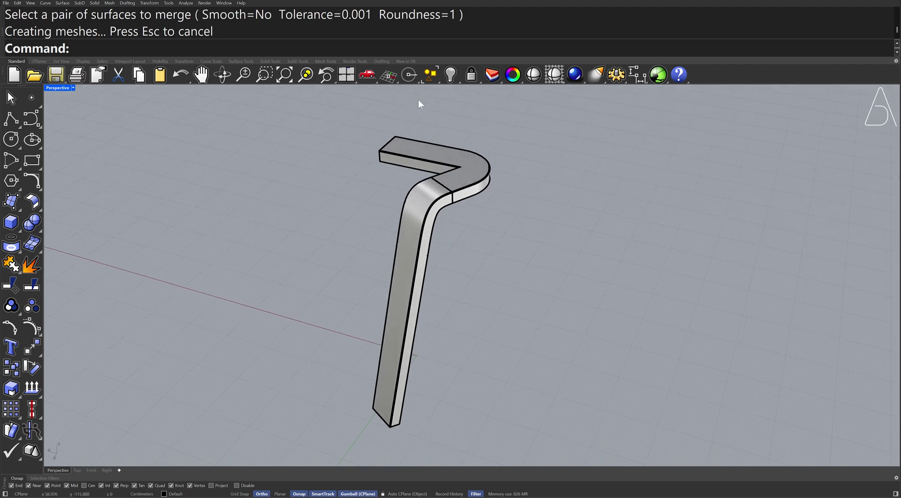
Select all pieces and join them into one closed 7-shaped solid
click(430, 79)
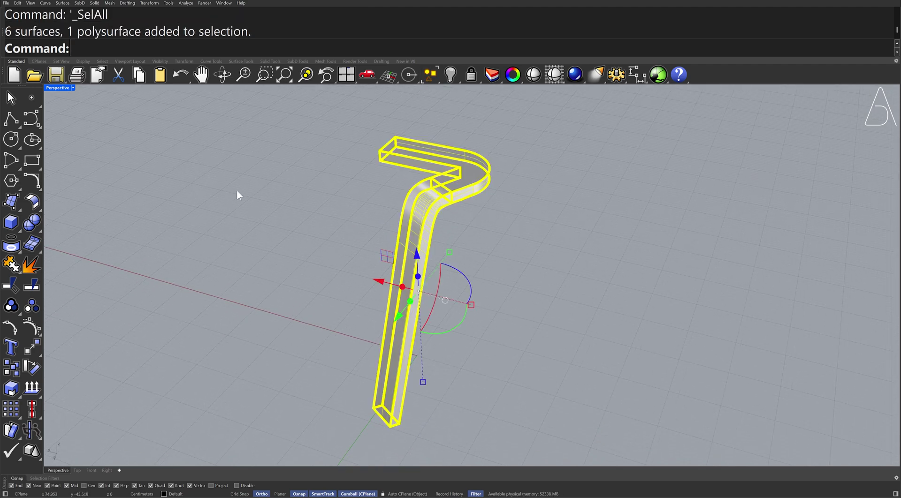
click(14, 265)
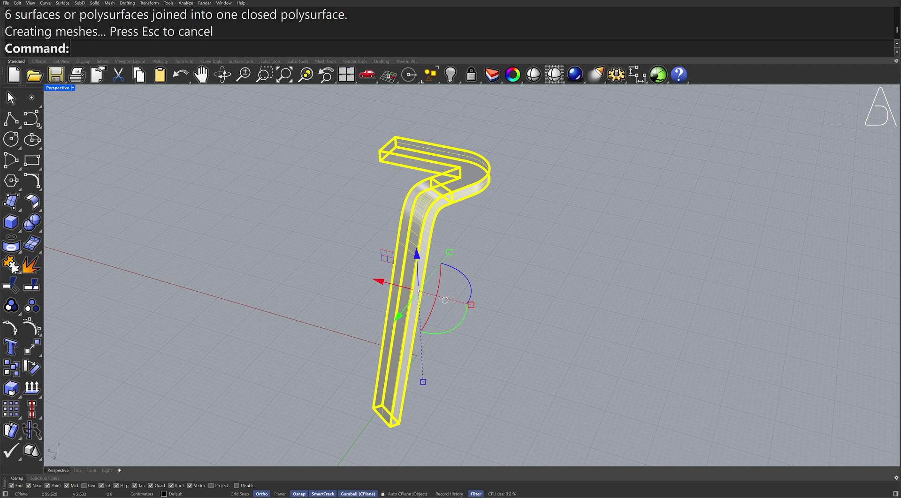
key(Escape)
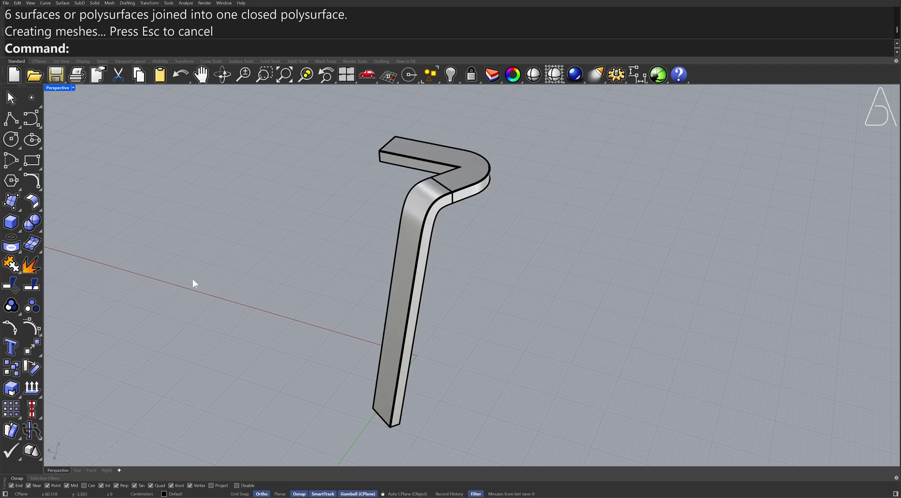
Draw a polyline across the leg base as a cutting line
scroll(382, 441, up, 4)
scroll(372, 422, up, 1)
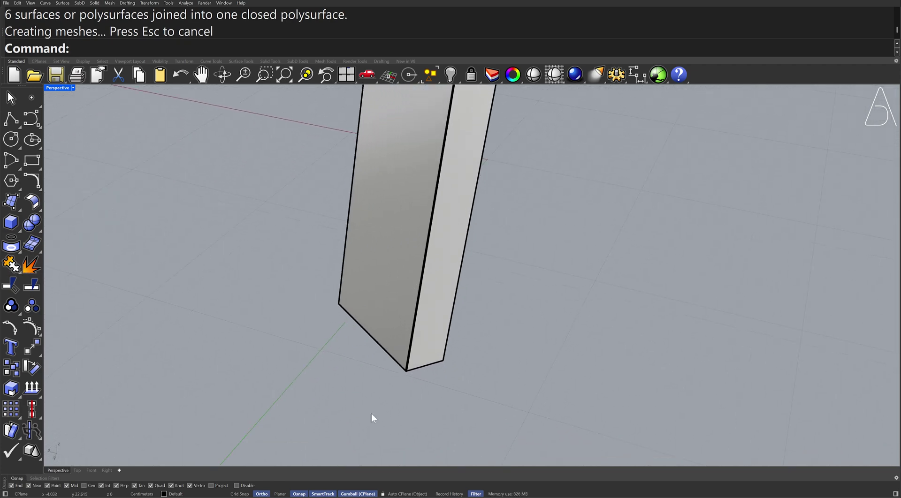
click(12, 120)
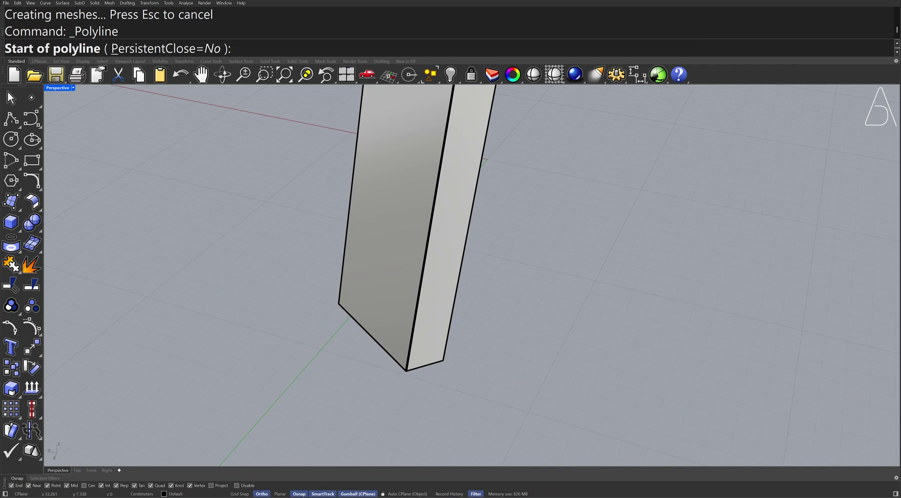
click(164, 335)
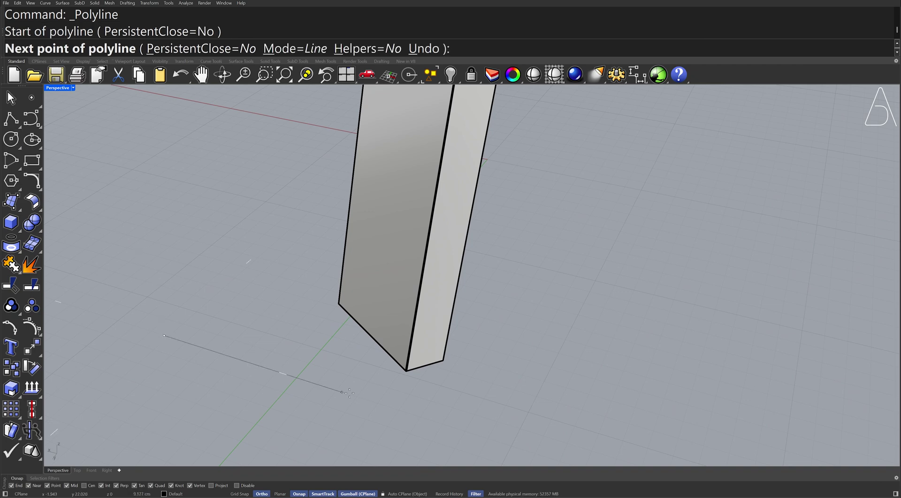
click(528, 399)
key(Return)
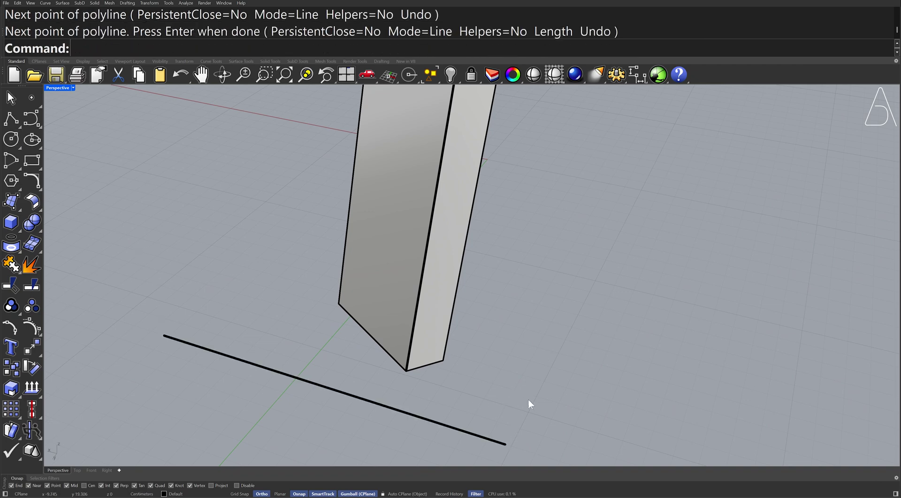
Gumball-extrude the line through the leg, then delete the line and the cut-off tip
right_drag(529, 399, 463, 392)
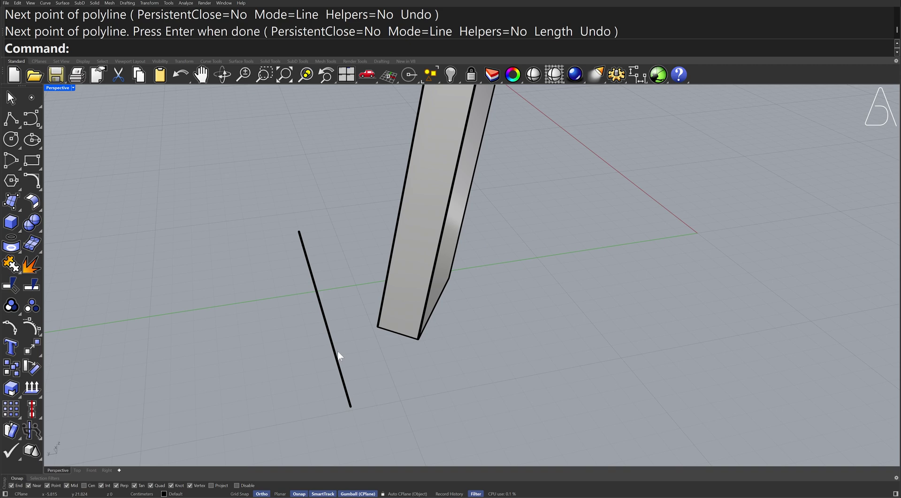
click(331, 340)
drag(290, 311, 533, 337)
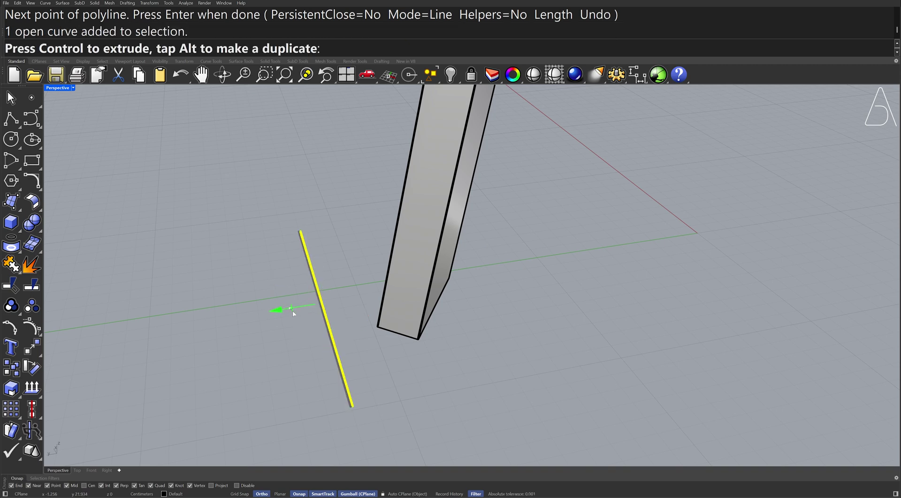
key(Escape)
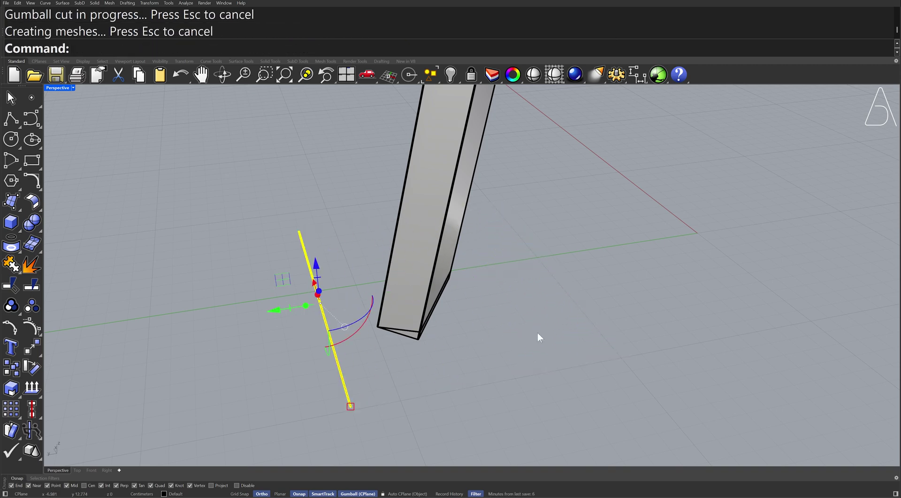
key(Delete)
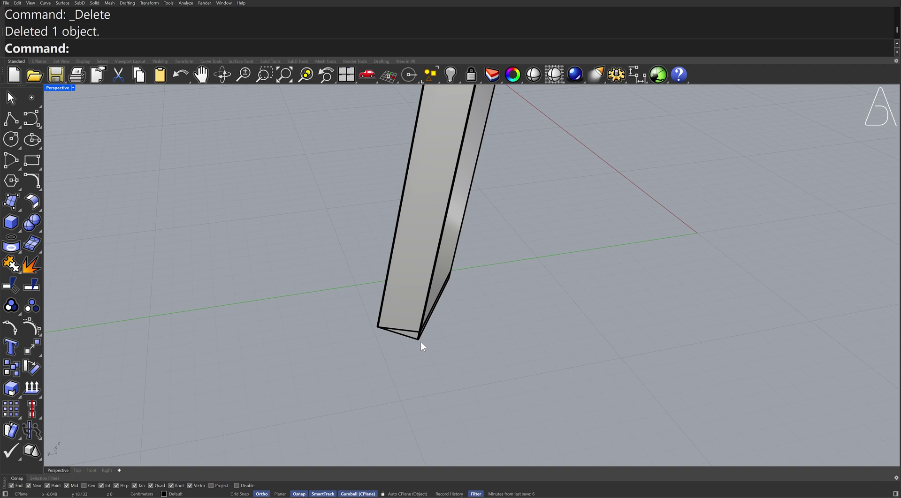
click(415, 338)
right_drag(491, 315, 494, 286)
key(Delete)
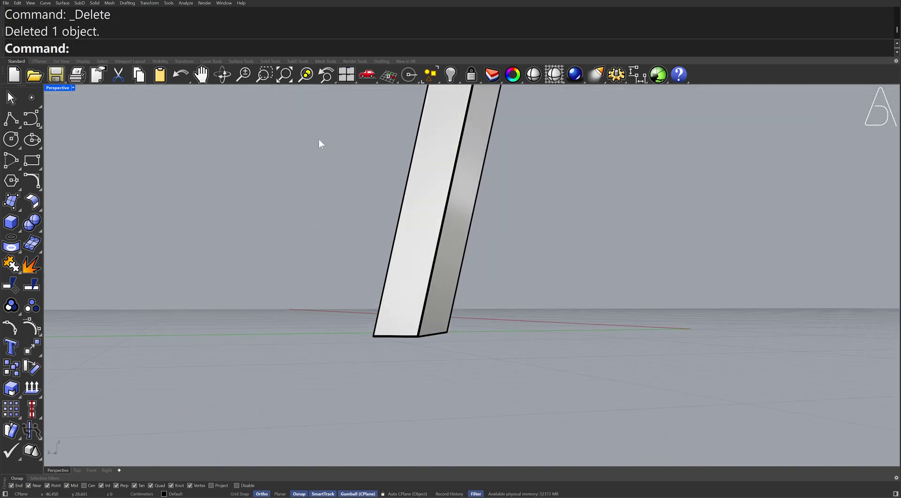
Polar-array the bent seat piece into 3 copies about the origin over 360°, then select the extra arm
click(285, 75)
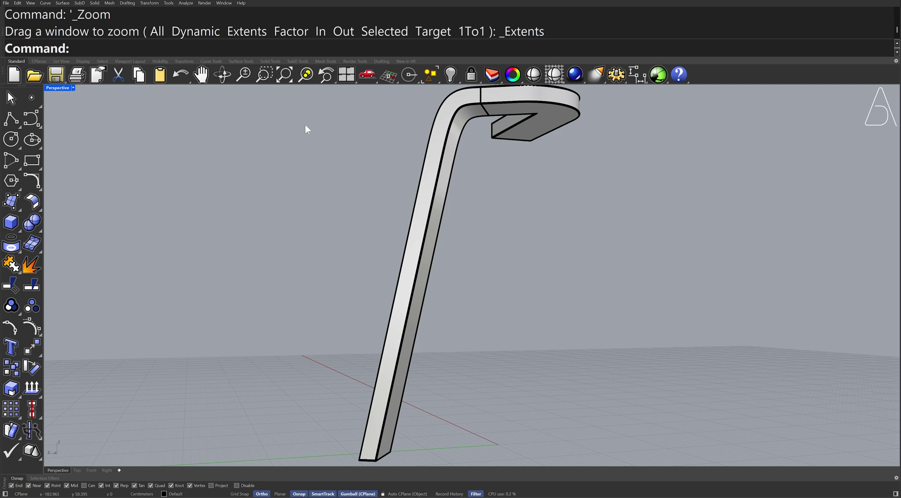
mouse_move(305, 125)
right_down()
mouse_move(342, 187)
mouse_move(336, 240)
right_up()
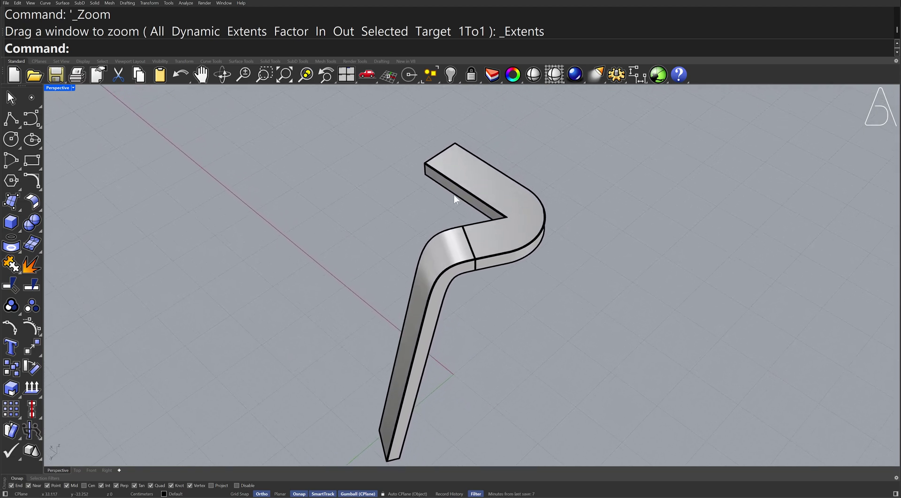
click(480, 186)
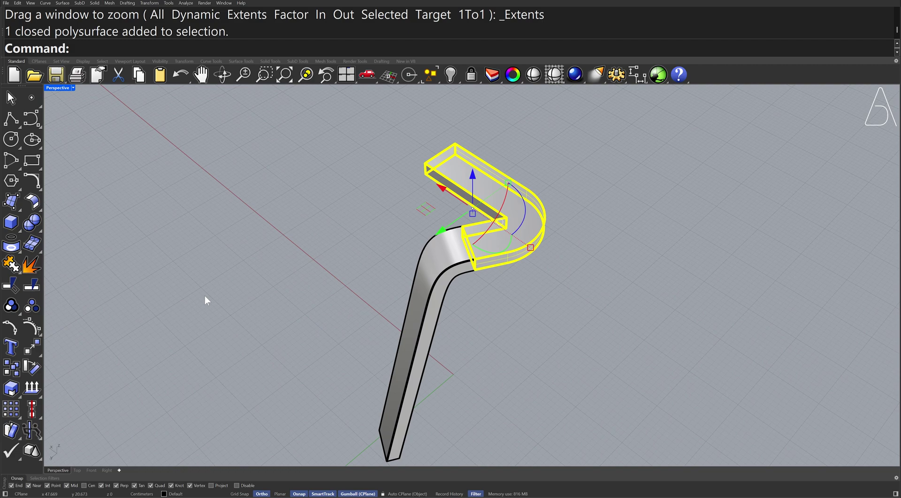
click(37, 353)
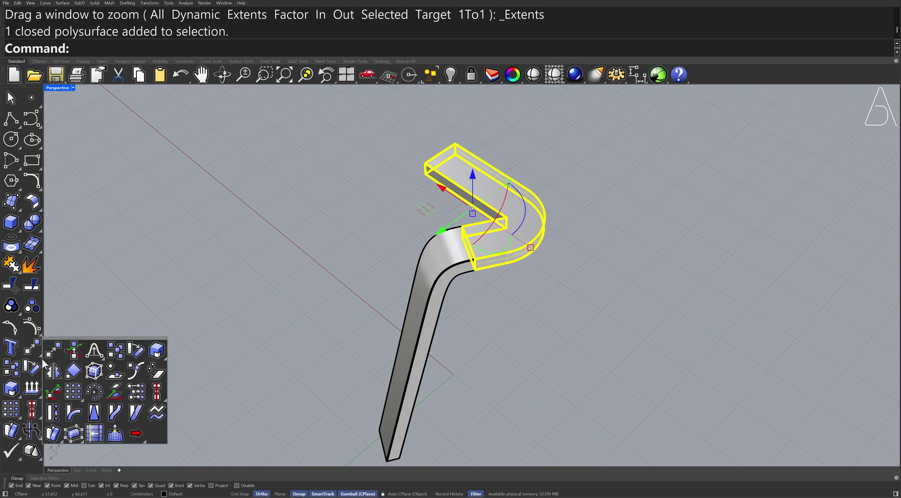
click(94, 395)
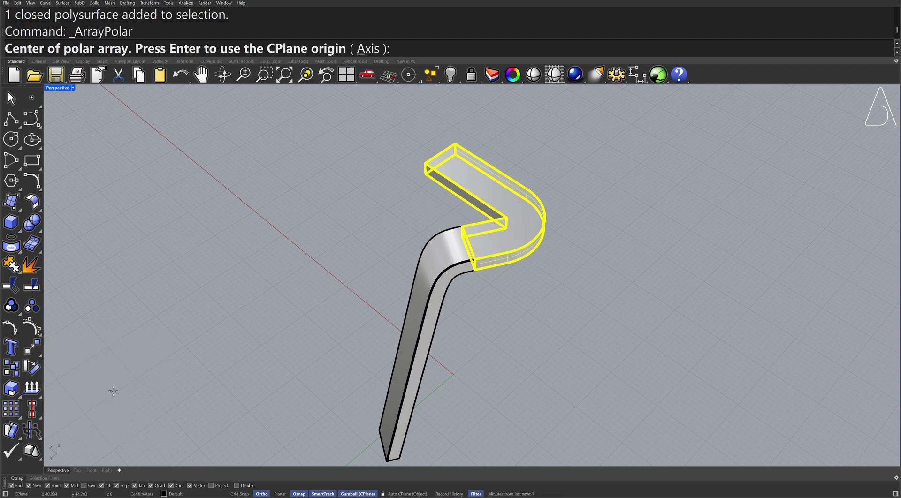
text(0)
key(Return)
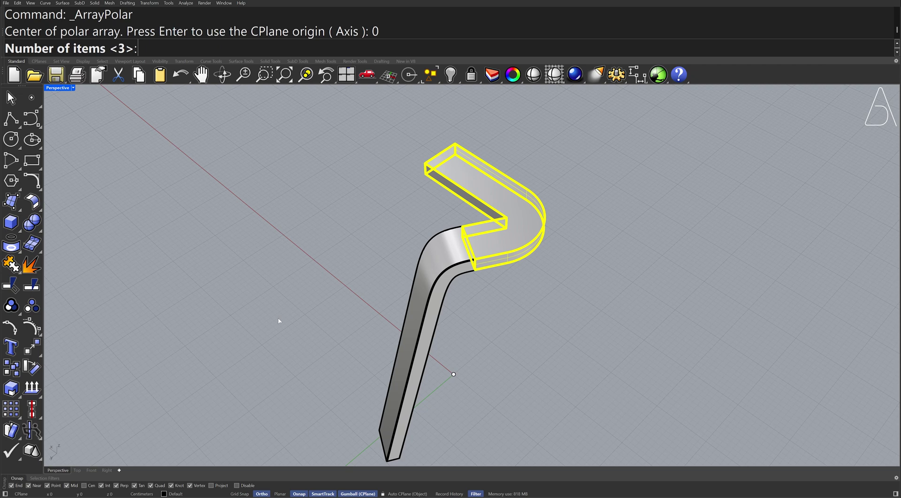
key(Return)
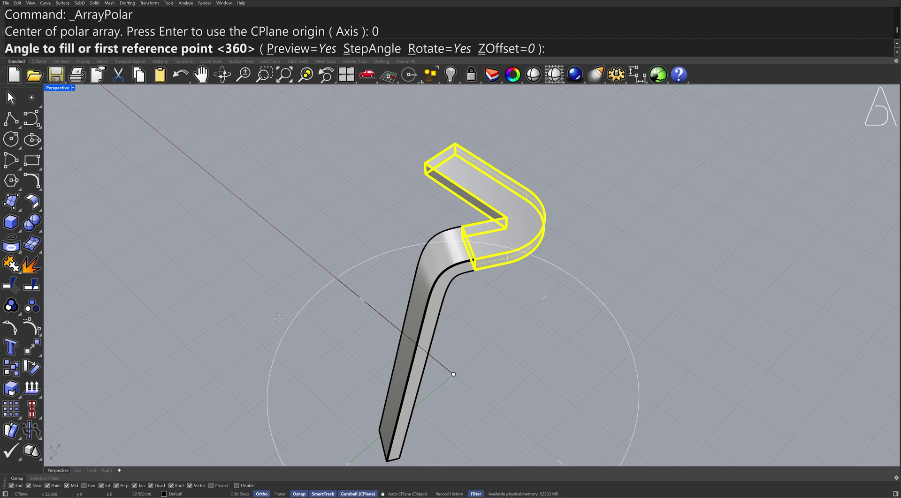
key(Return)
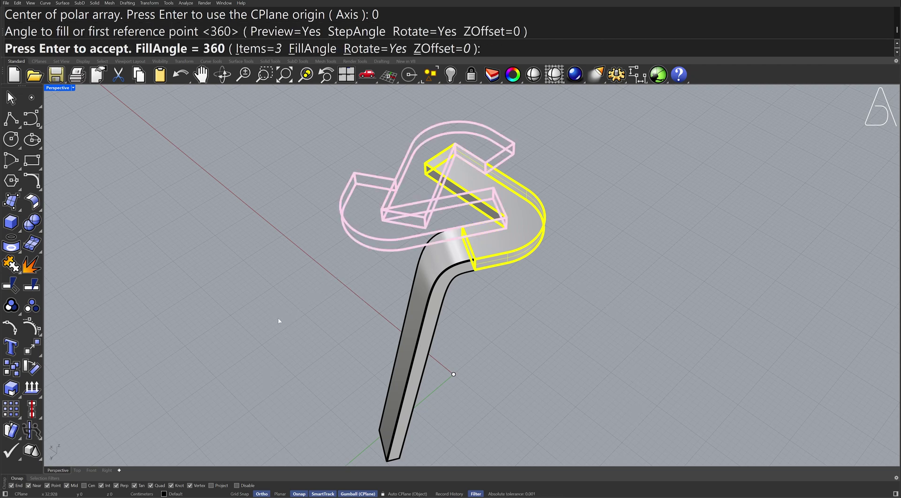
key(Return)
key(Escape)
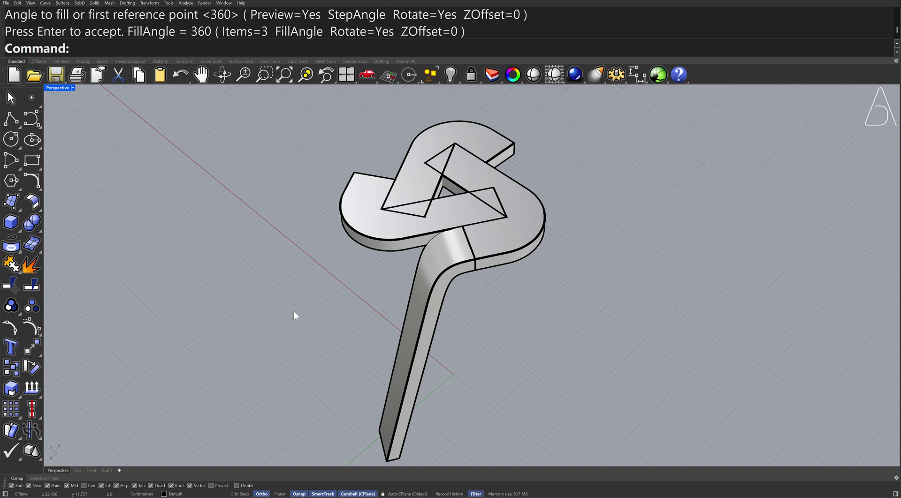
scroll(430, 180, up, 5)
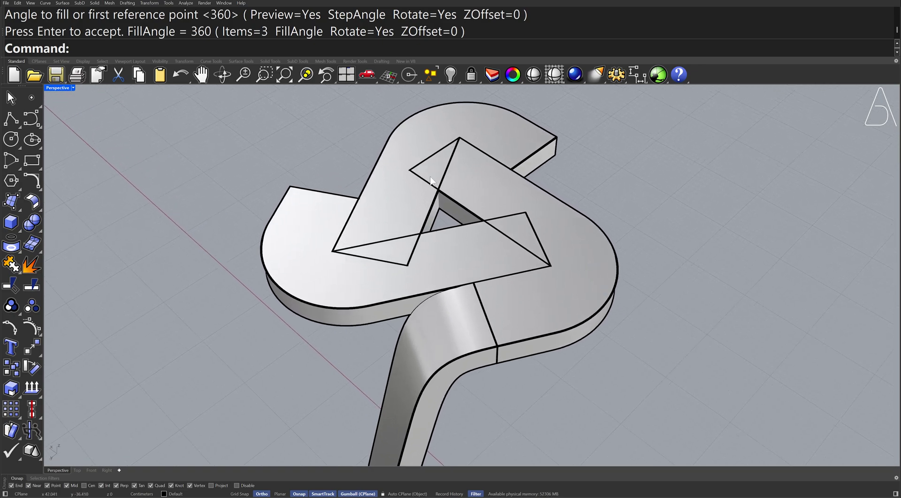
click(404, 207)
Delete the extra arm and Boolean-subtract the J-shaped solid from the upper bent solid
key(Delete)
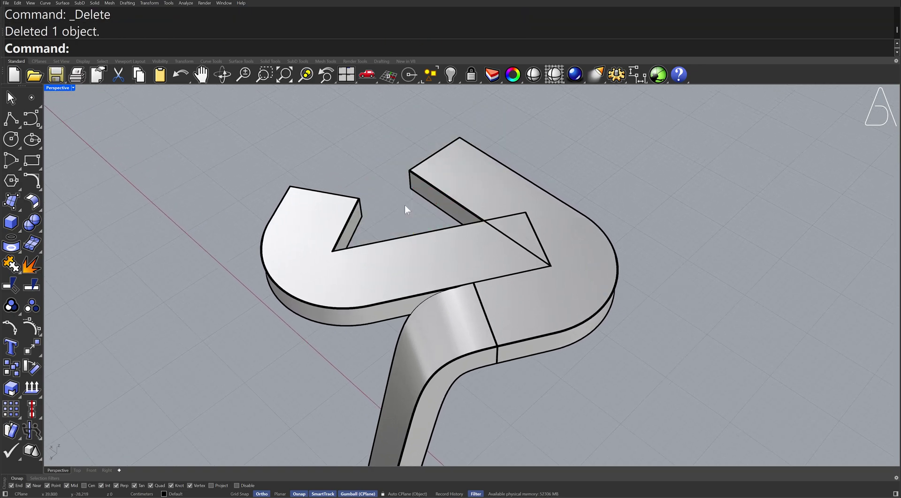
click(42, 231)
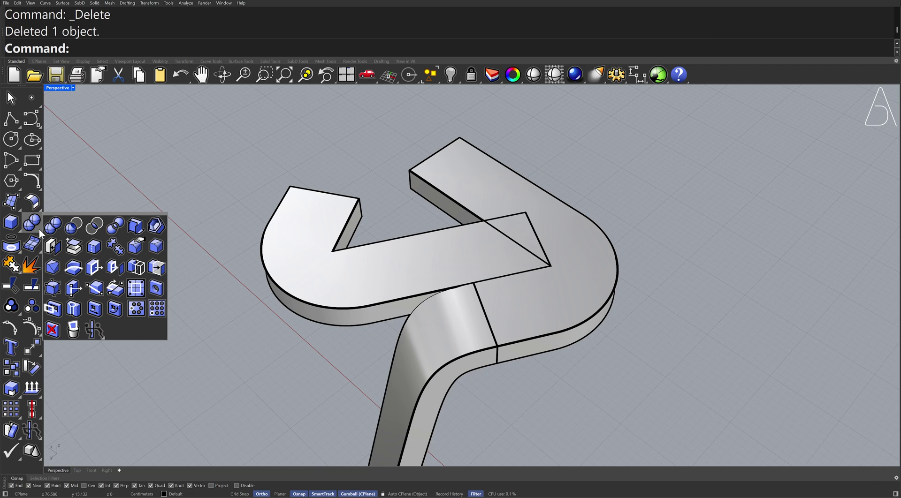
click(77, 229)
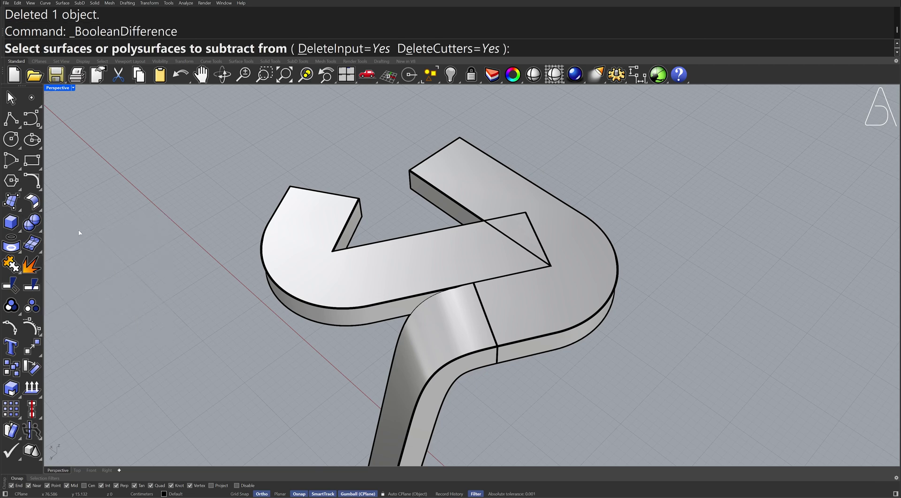
click(460, 179)
key(Return)
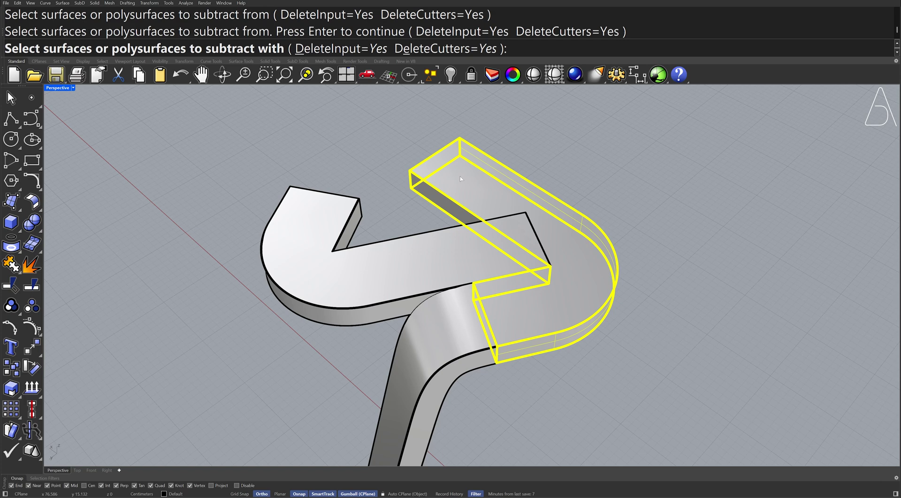
click(413, 257)
key(Return)
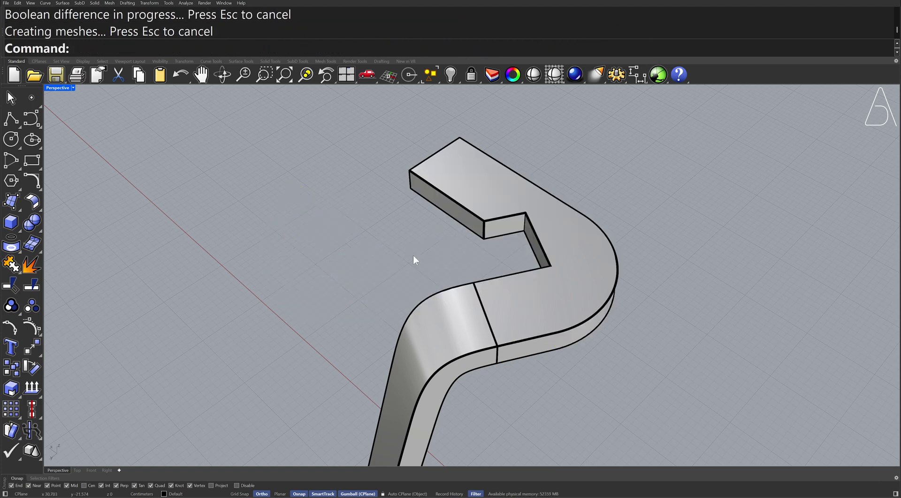
mouse_move(413, 255)
right_down()
mouse_move(413, 266)
mouse_move(416, 222)
right_up()
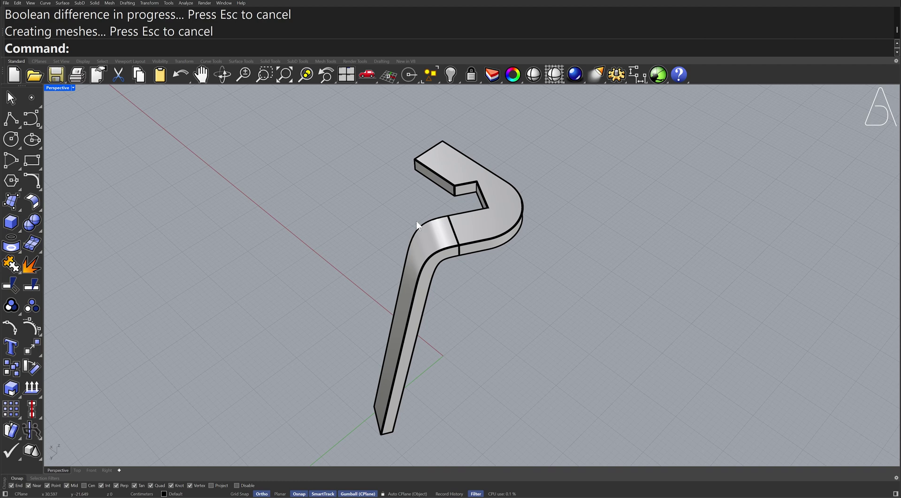
click(426, 235)
Polar-array both notched leg-seat parts into 3 copies about the origin over 360°
shift+click(464, 227)
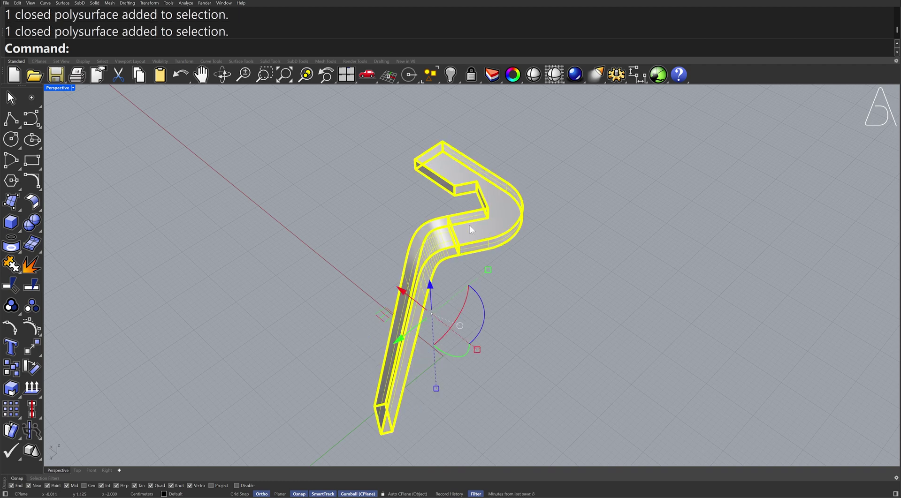
click(38, 354)
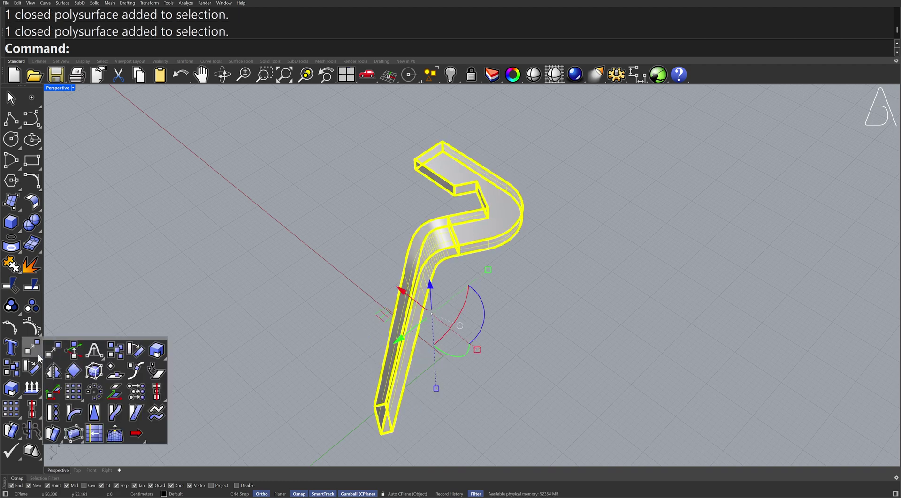
click(98, 394)
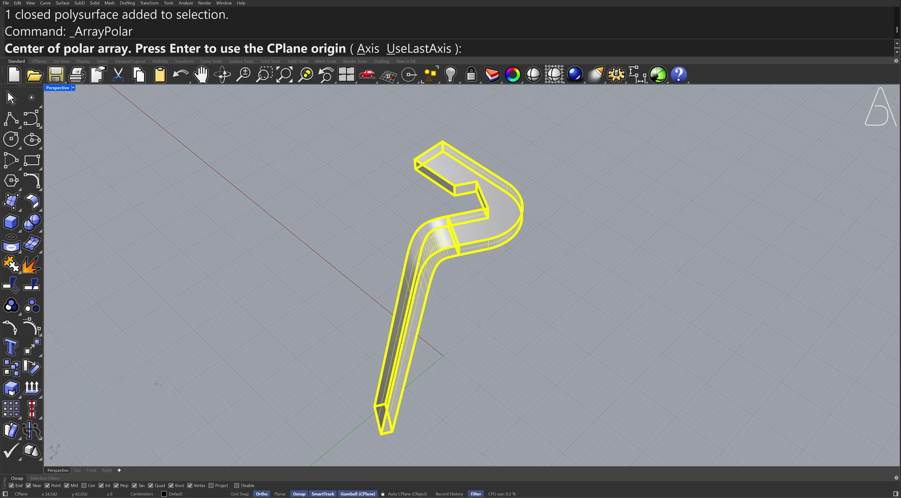
click(443, 356)
key(Return)
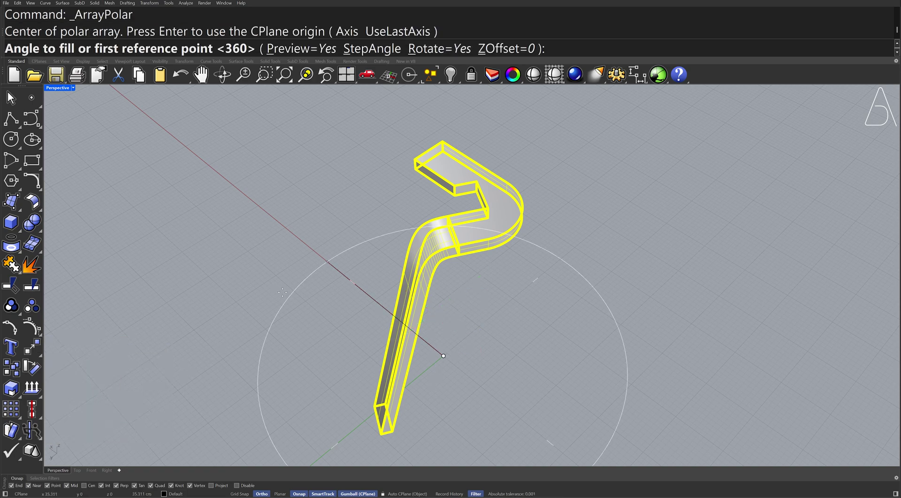
key(Return)
key(Return)
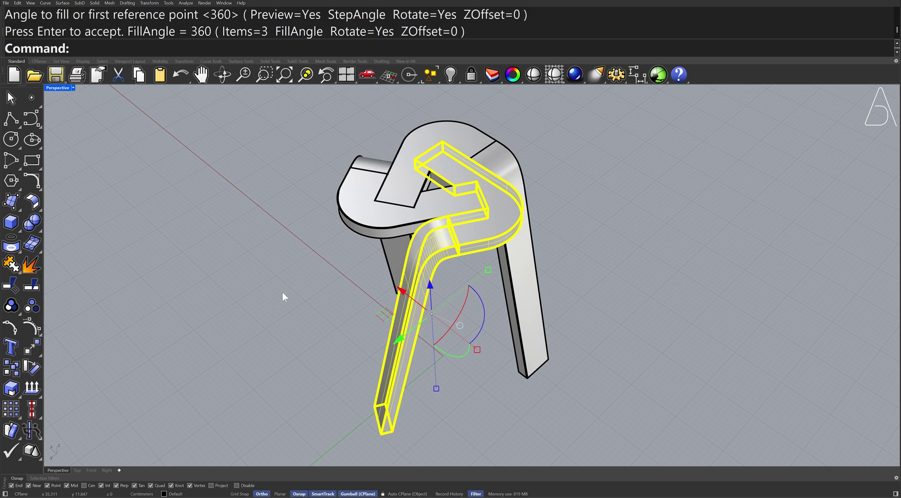
key(Escape)
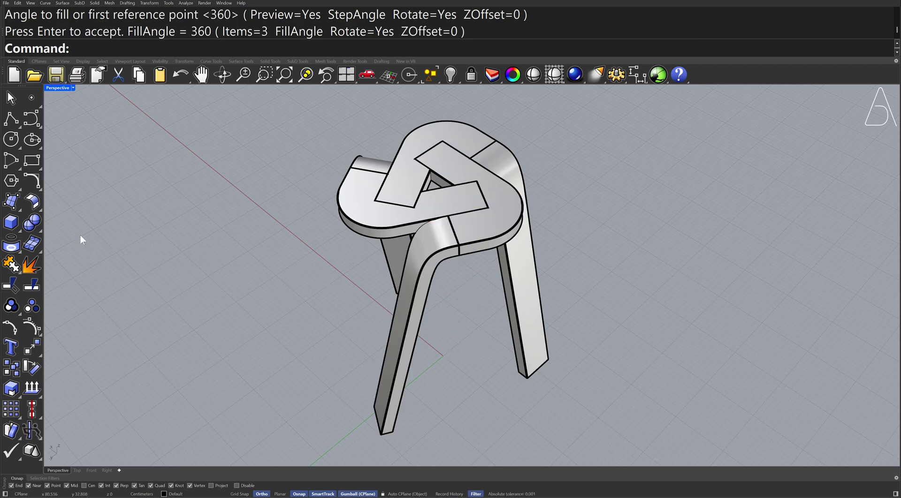
Fillet every edge of the three stool pieces at radius 0.1 and zoom in to inspect the seam
click(42, 232)
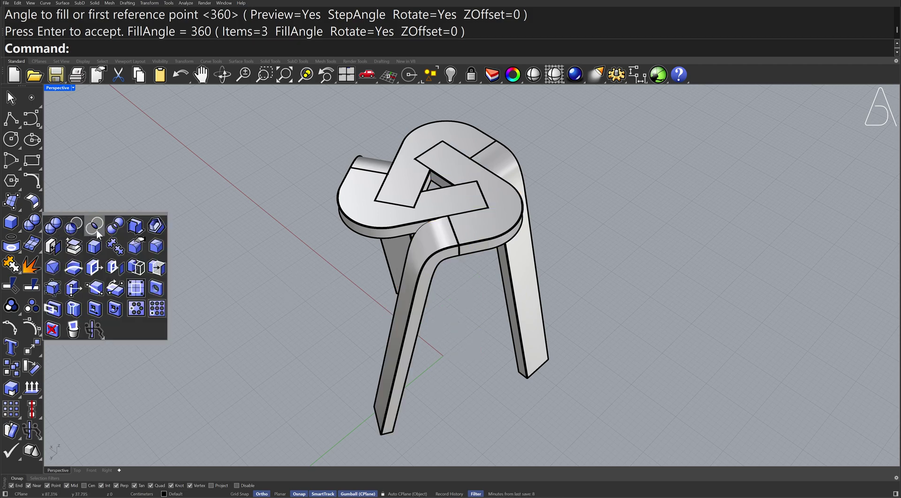
click(161, 252)
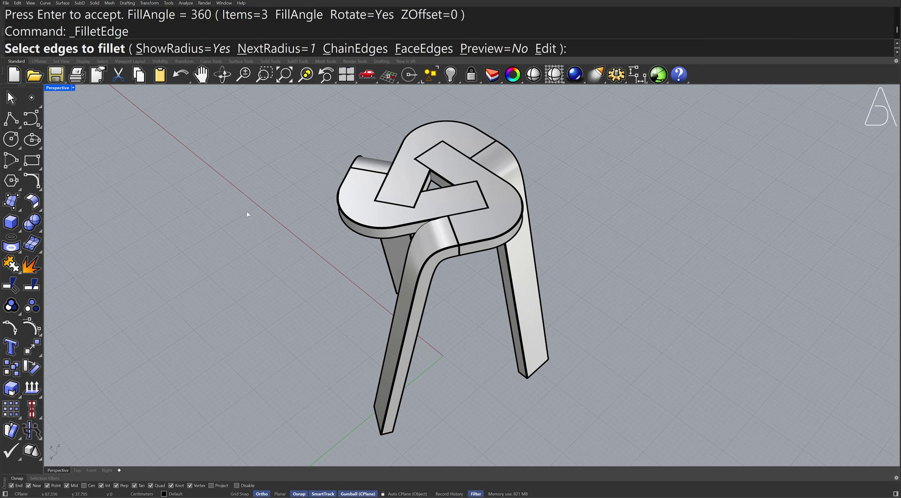
text(0.1)
key(Return)
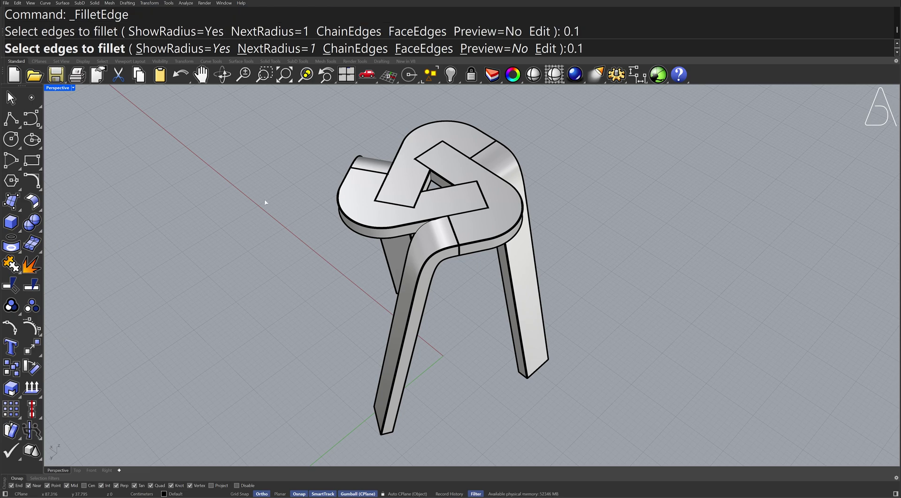
drag(290, 114, 606, 450)
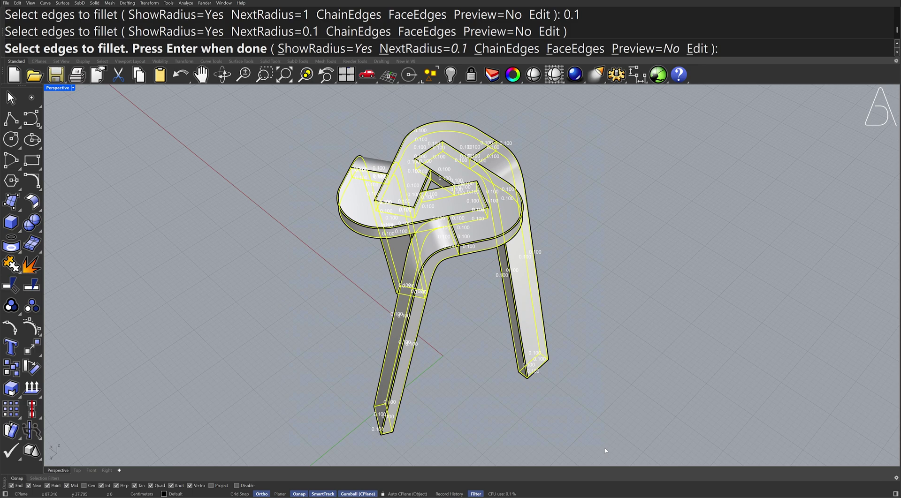
key(Return)
key(Return)
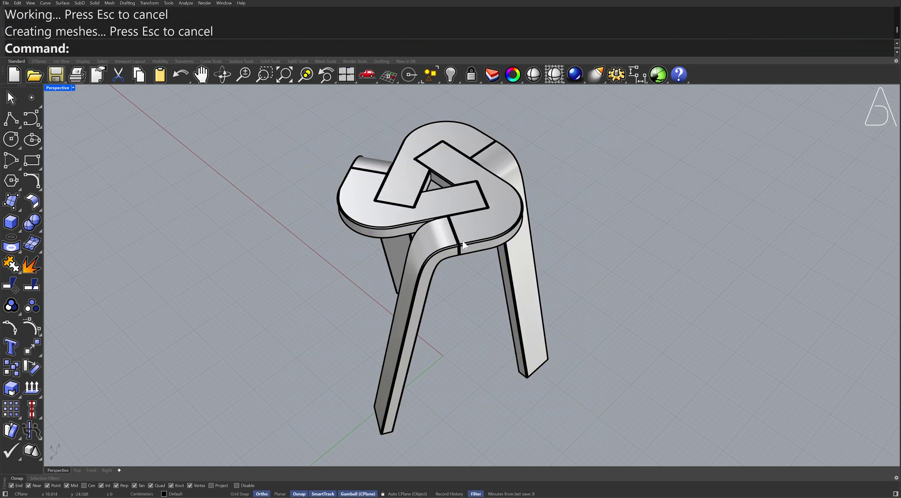
scroll(459, 221, up, 5)
scroll(459, 221, up, 3)
scroll(463, 213, up, 1)
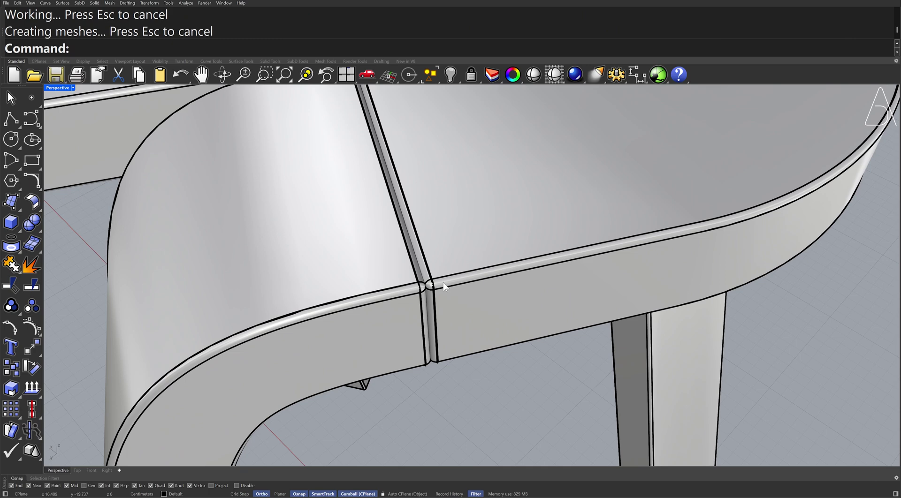
scroll(434, 286, down, 5)
scroll(433, 286, down, 3)
scroll(436, 301, down, 1)
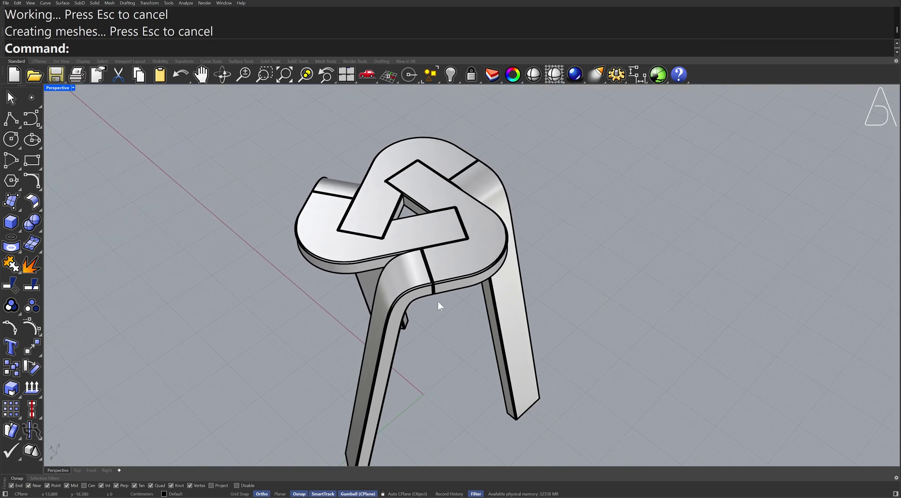
Frame the stool from a lower side angle and set the Perspective lens length to 120
click(283, 73)
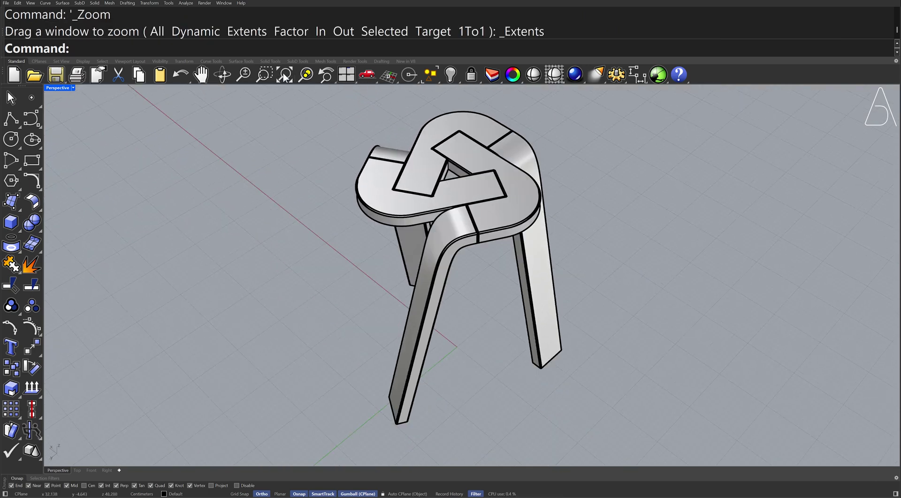
mouse_move(354, 212)
right_down()
mouse_move(230, 190)
mouse_move(302, 216)
mouse_move(274, 222)
right_up()
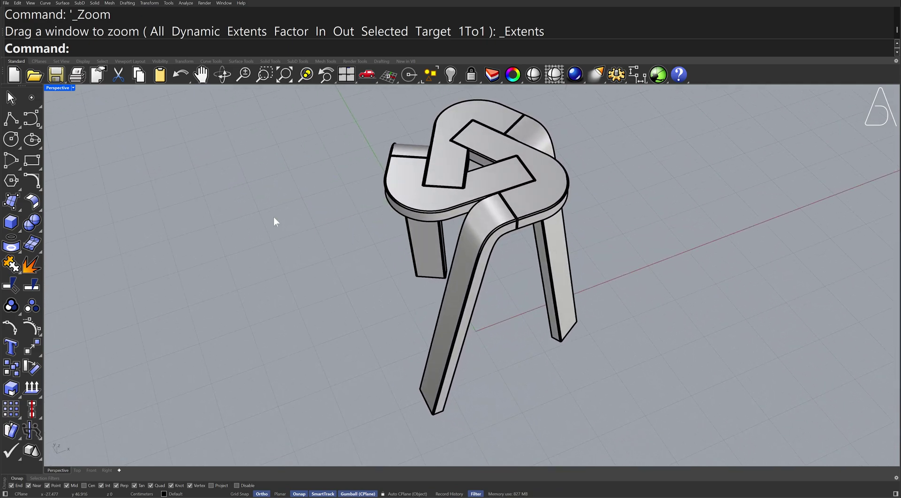
click(73, 88)
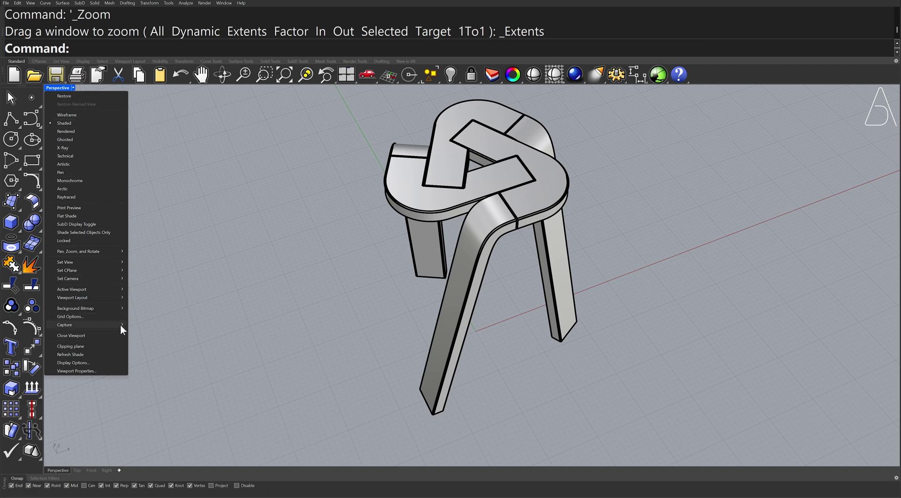
click(108, 371)
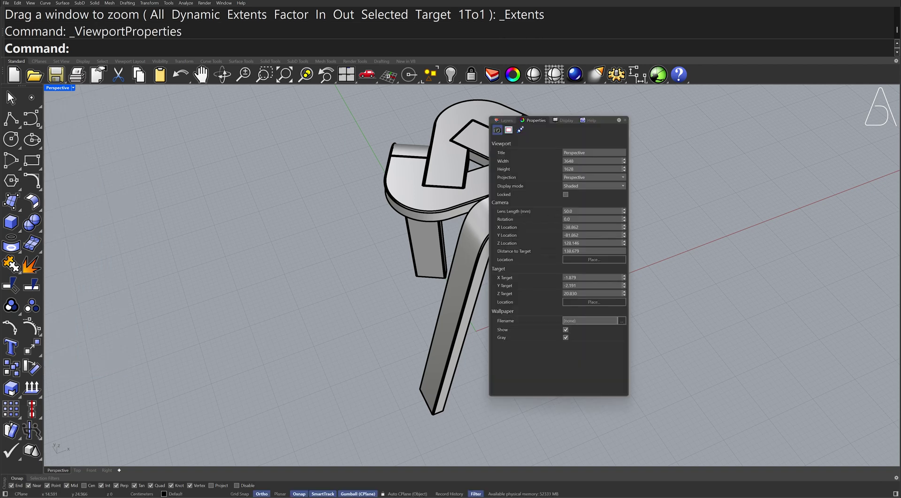
key(Tab)
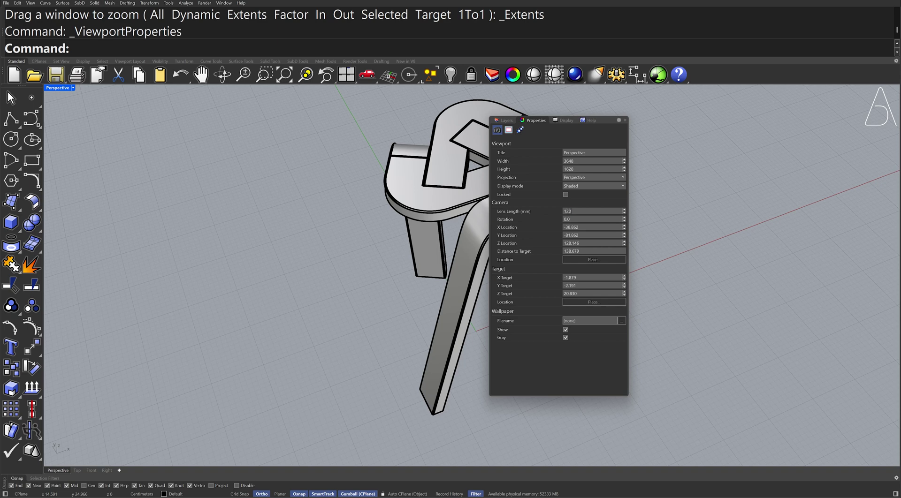
key(Return)
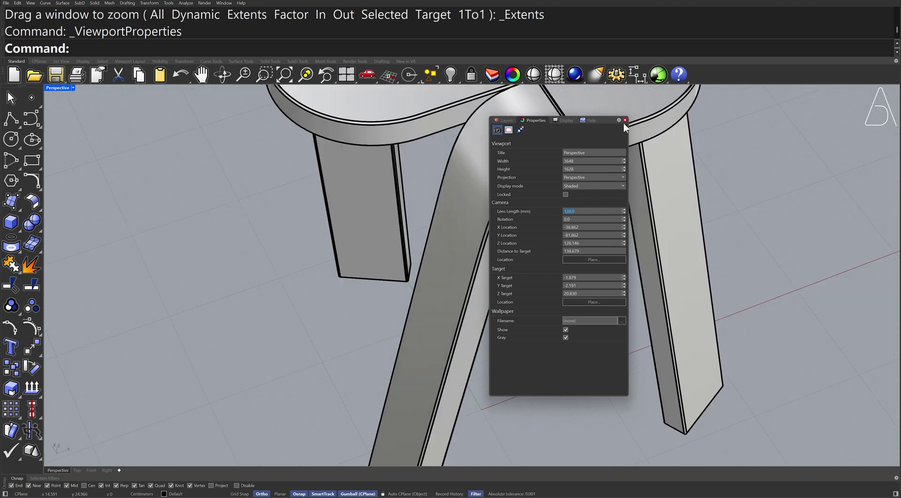
click(625, 121)
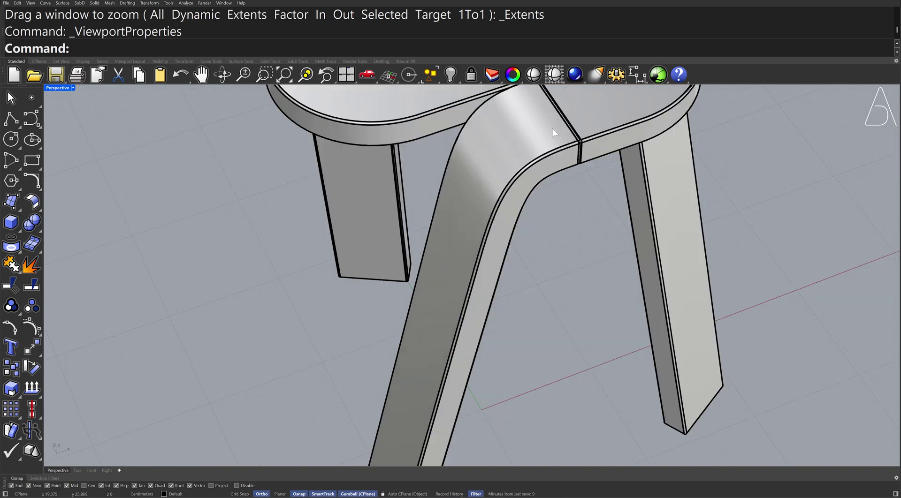
Switch the Perspective view to Rendered display and zoom out to frame the whole seat
click(562, 80)
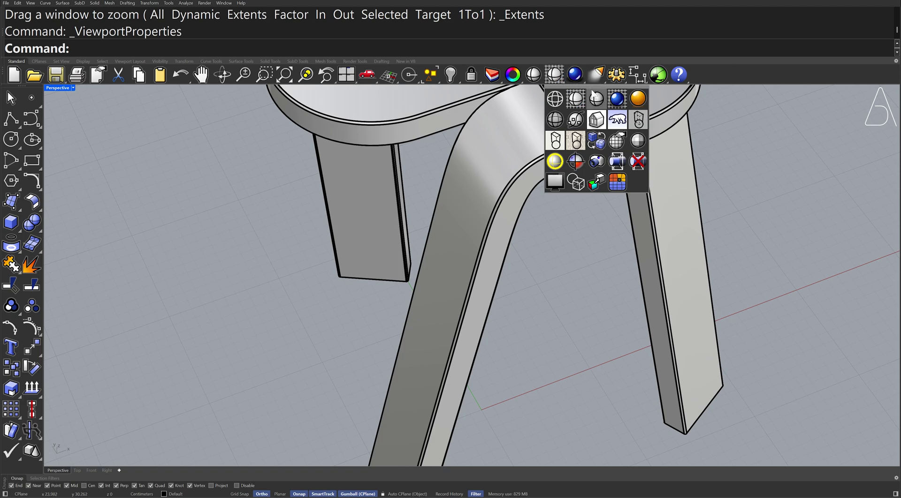
click(618, 104)
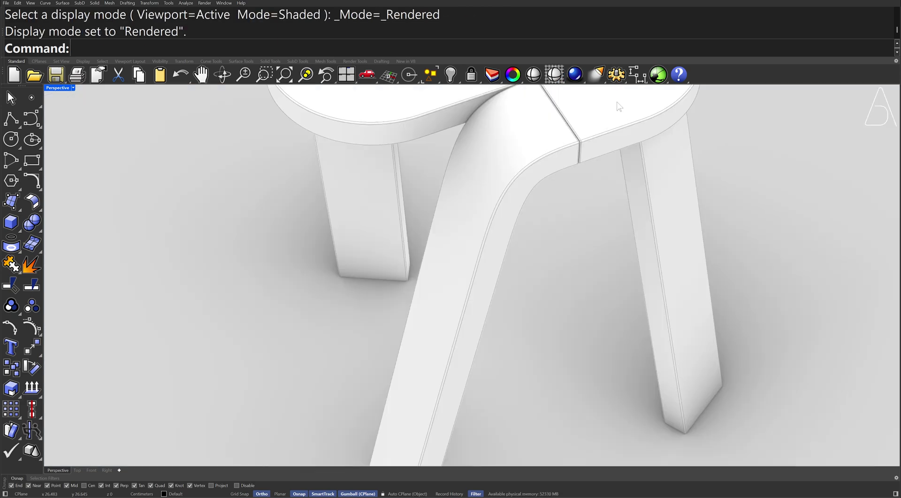
scroll(567, 190, down, 5)
scroll(567, 194, down, 3)
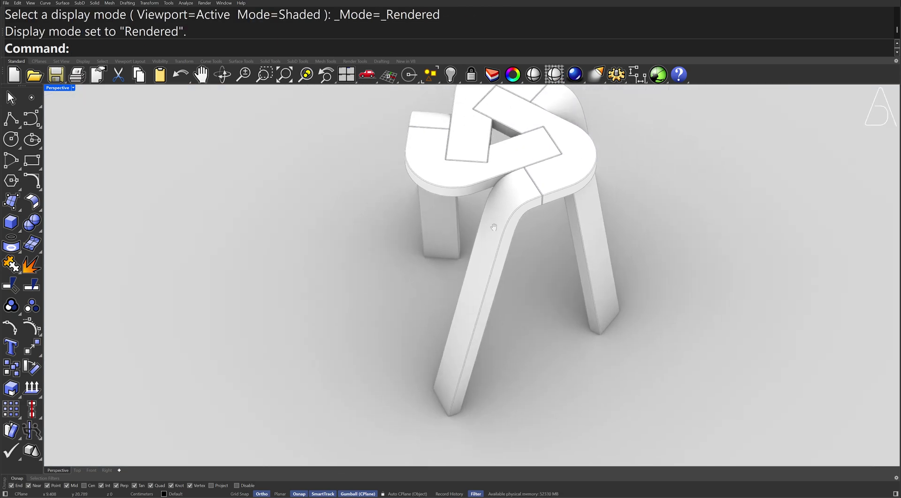